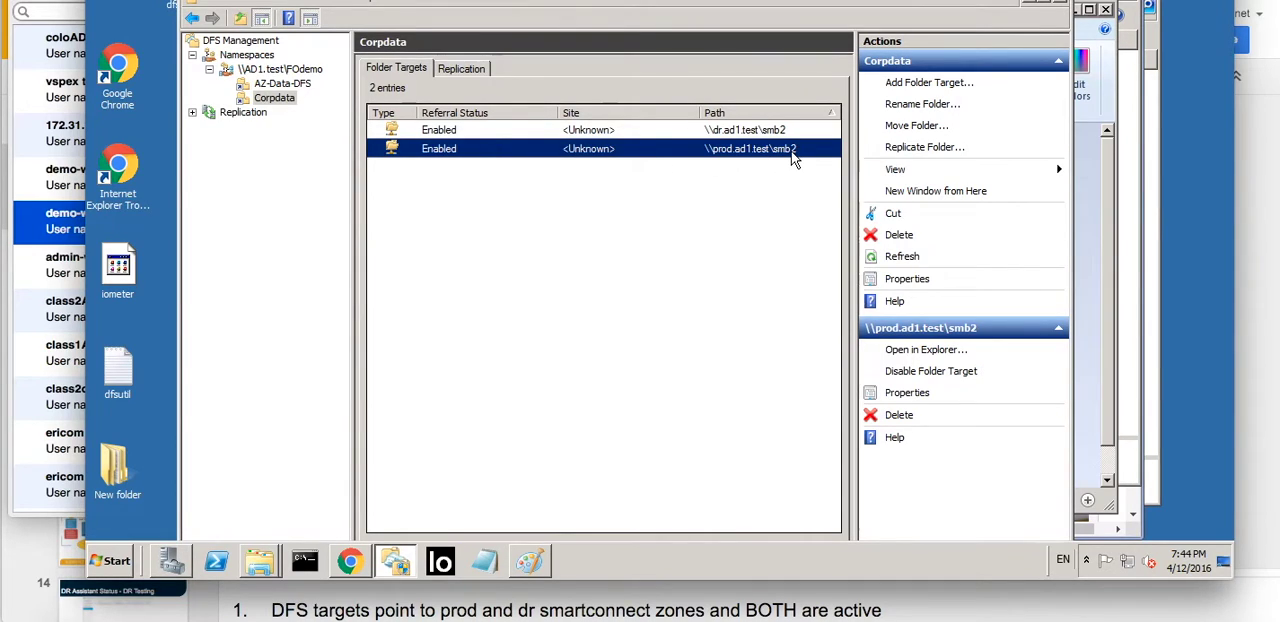
# - Examine the two folder targets of Corpdata, \\dr.ad1.test\smb2 and \\prod.ad1.test\smb2
pyautogui.click(664, 131)
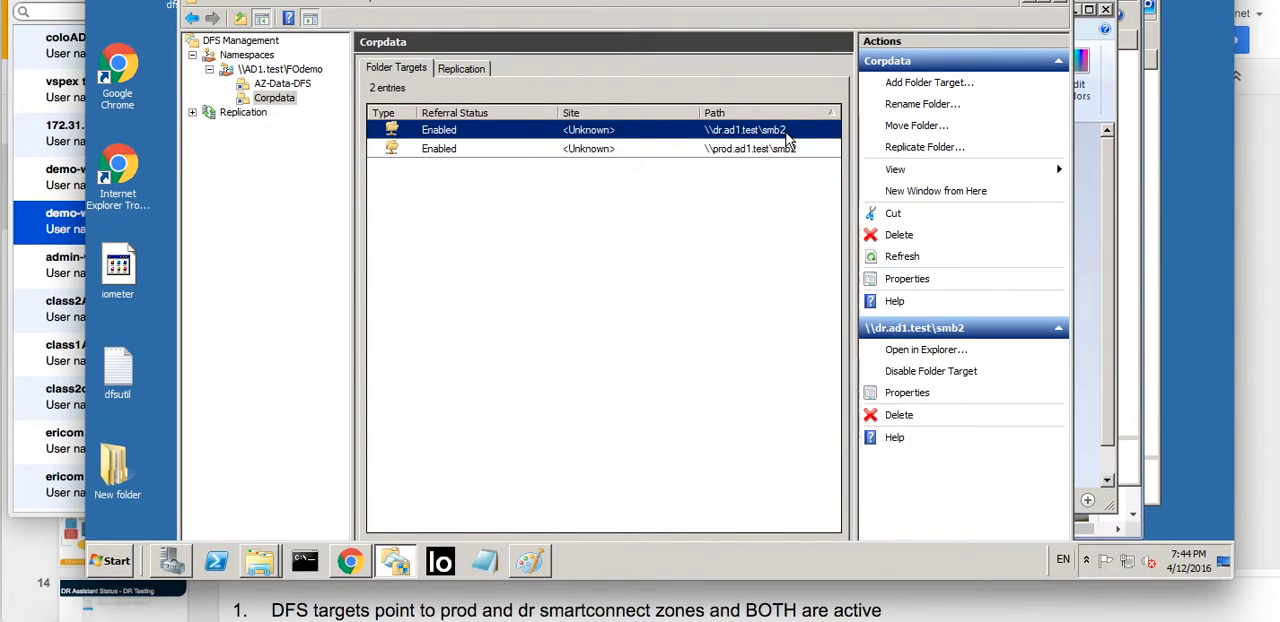
pyautogui.click(471, 148)
pyautogui.click(485, 128)
pyautogui.click(476, 150)
pyautogui.click(477, 134)
pyautogui.click(475, 149)
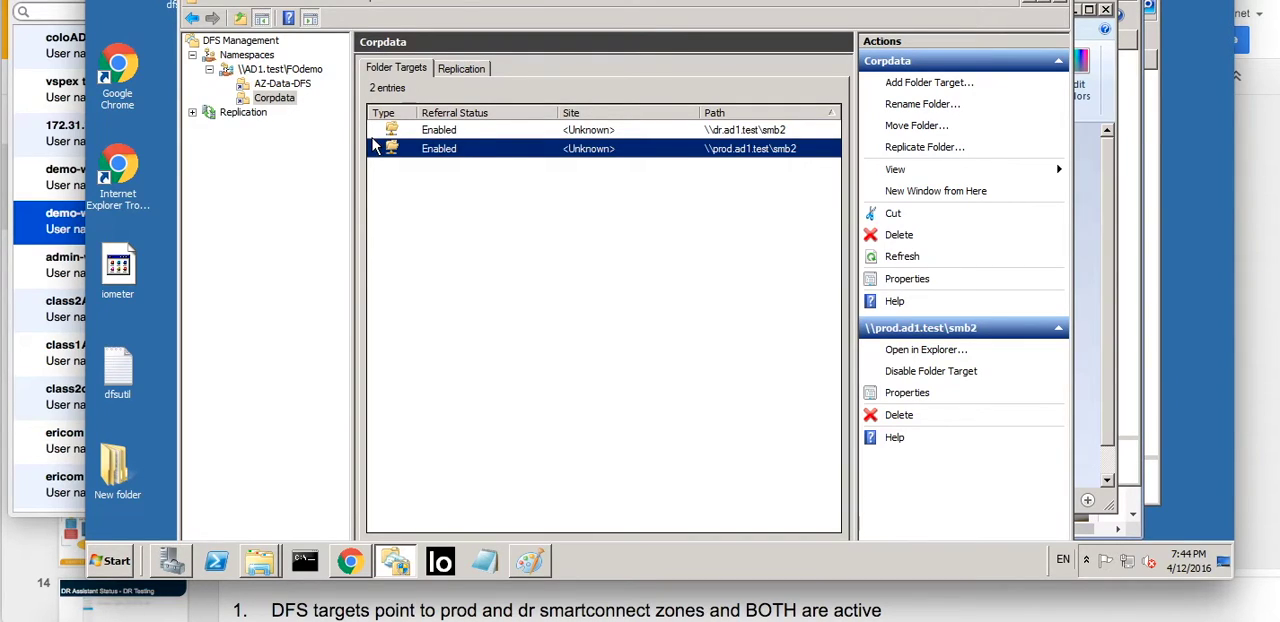
pyautogui.click(256, 67)
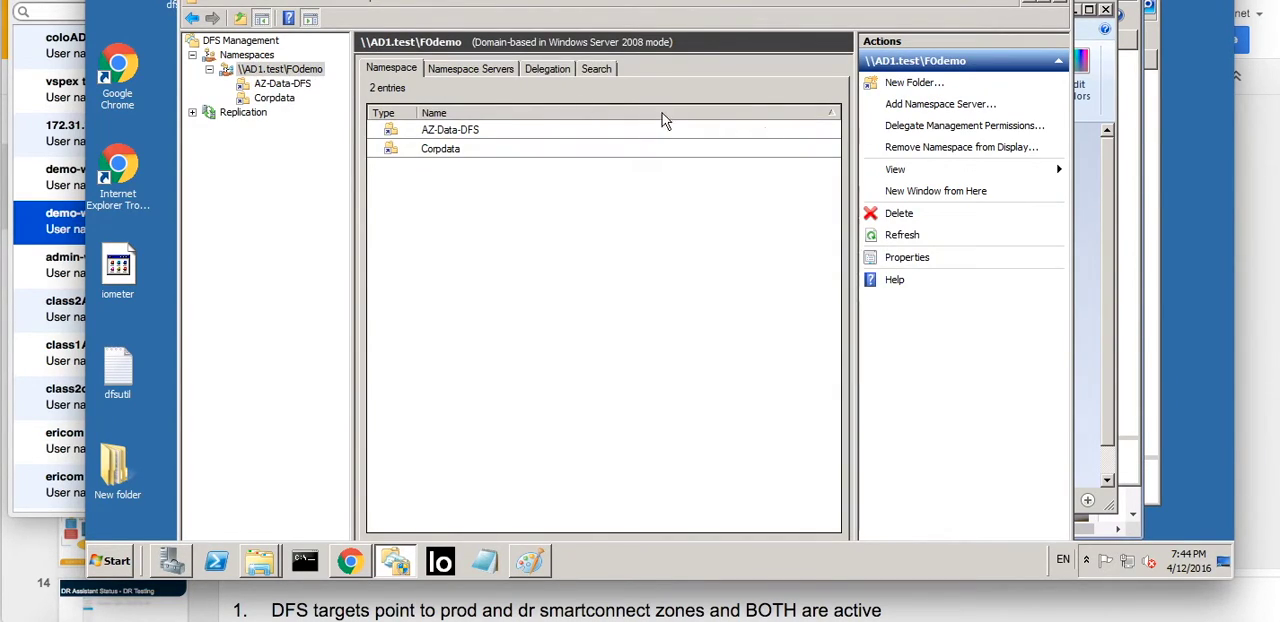
pyautogui.click(932, 105)
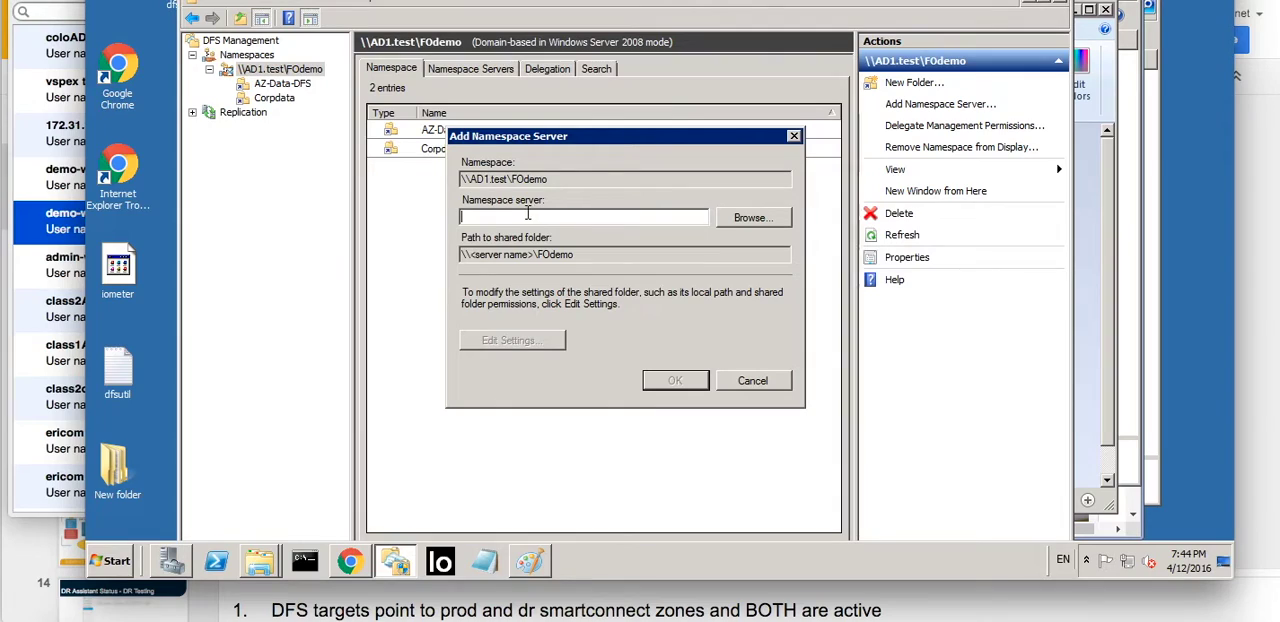
pyautogui.click(756, 383)
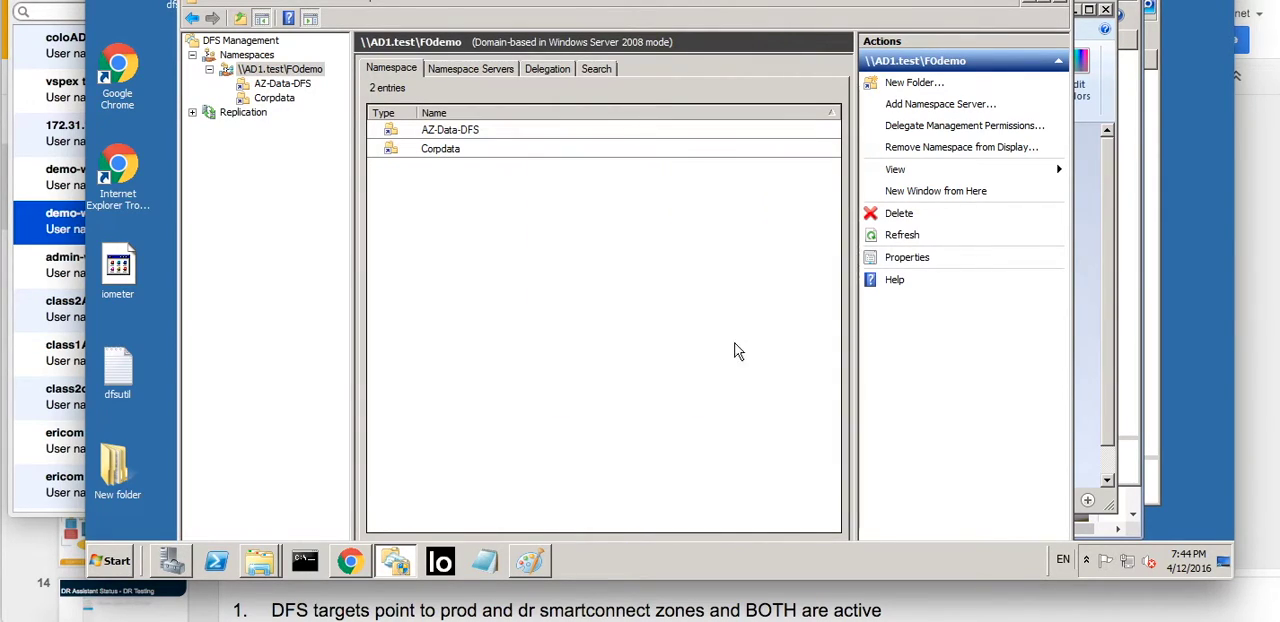
# - Start a new folder named newfolder in the \\AD1.test\FOdemo namespace
pyautogui.rightClick(279, 72)
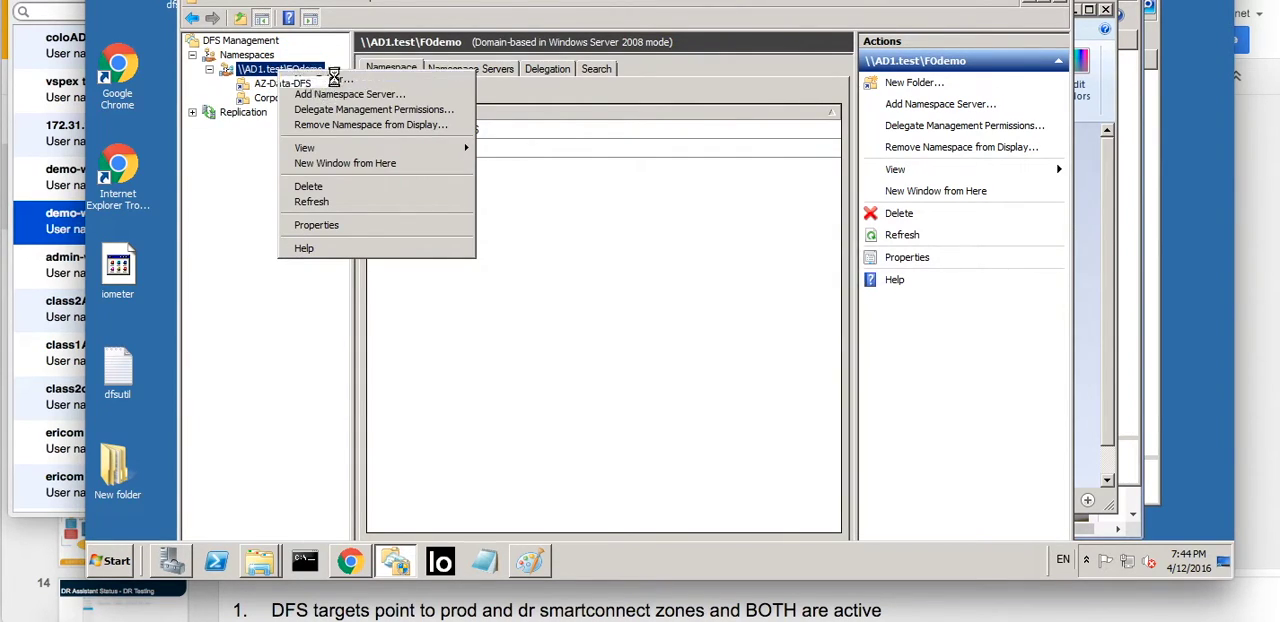
pyautogui.click(306, 78)
pyautogui.write('newfolder')
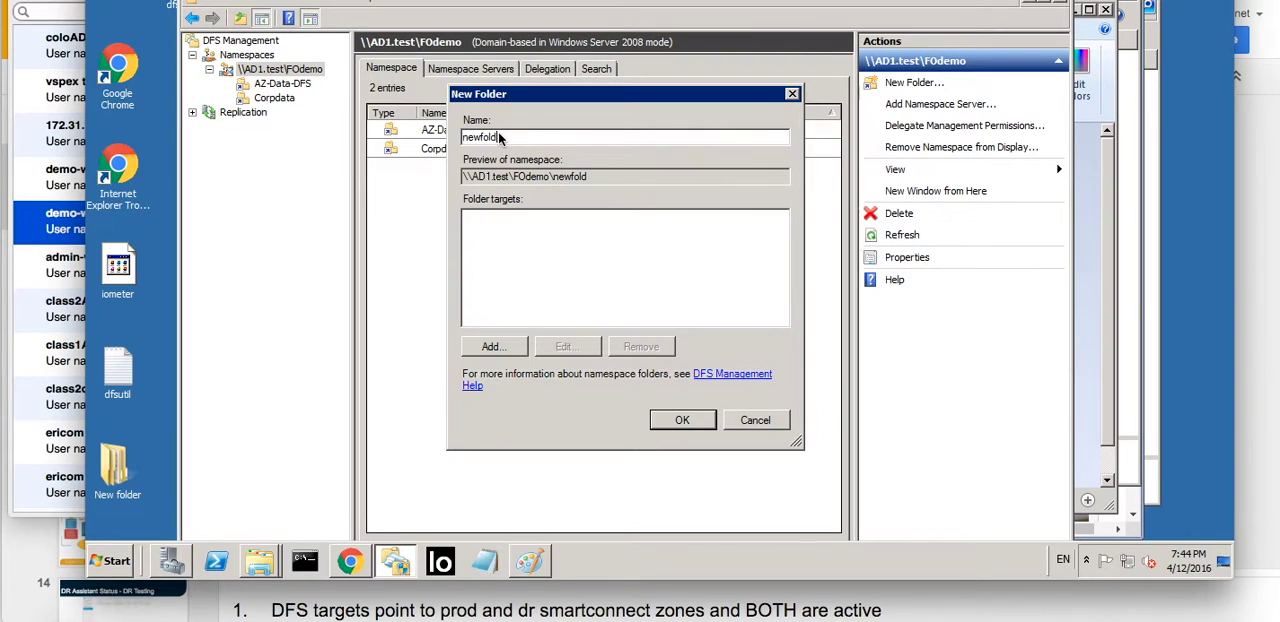
# - Fill in \\somezone-prod\users as a folder target path for newfolder, and discard both the target and the new folder
pyautogui.click(495, 347)
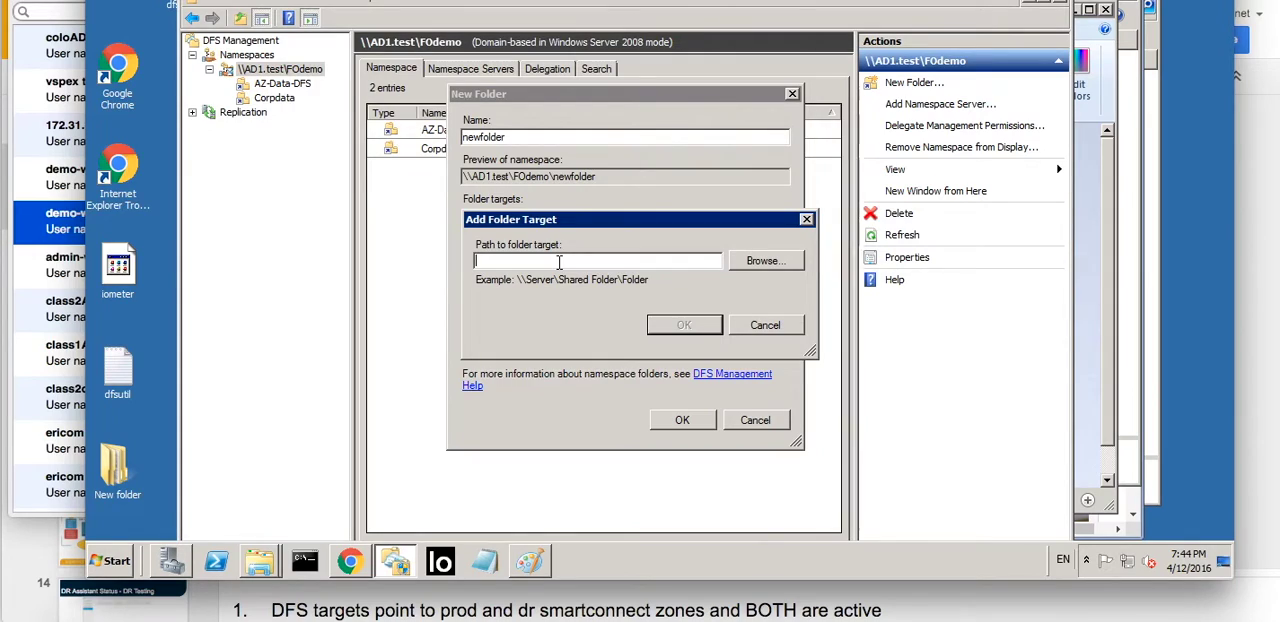
pyautogui.write('\\\\somezone')
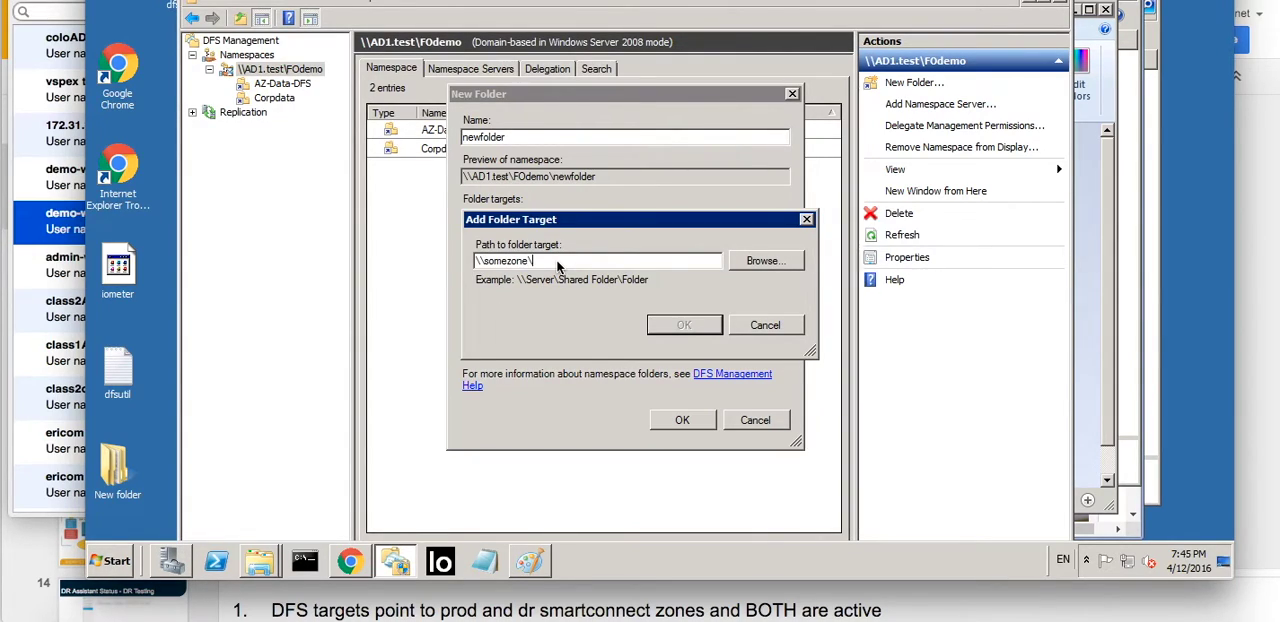
pyautogui.write('\\users')
pyautogui.click(534, 261)
pyautogui.write('-prod')
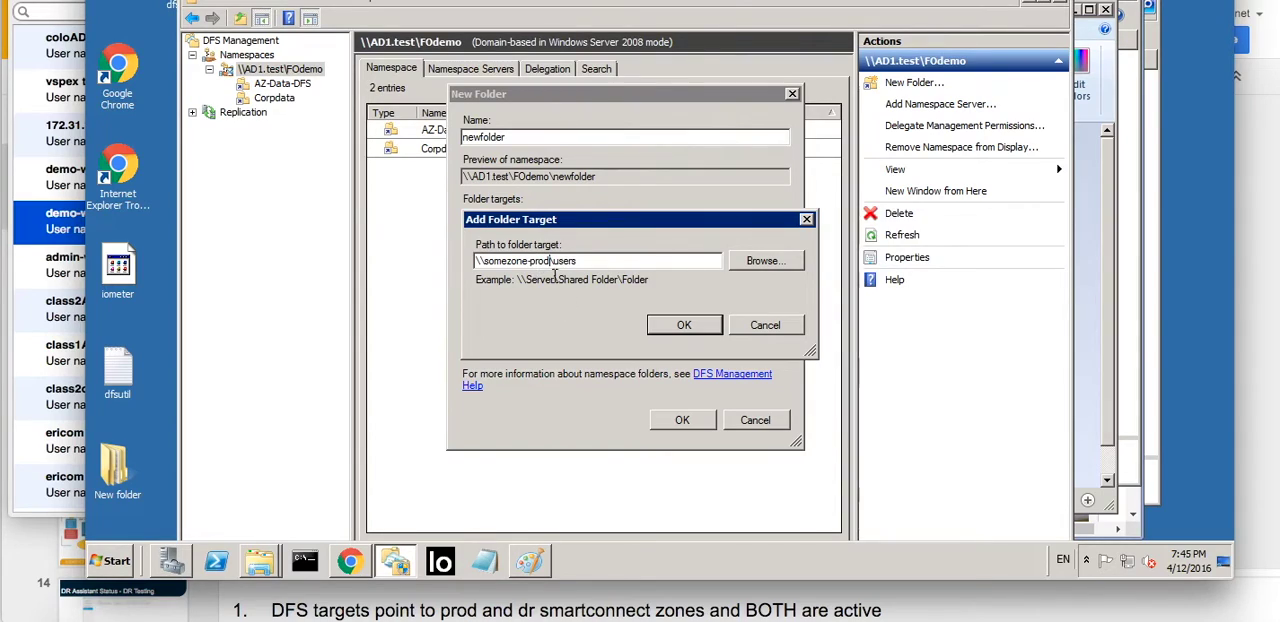
pyautogui.click(755, 332)
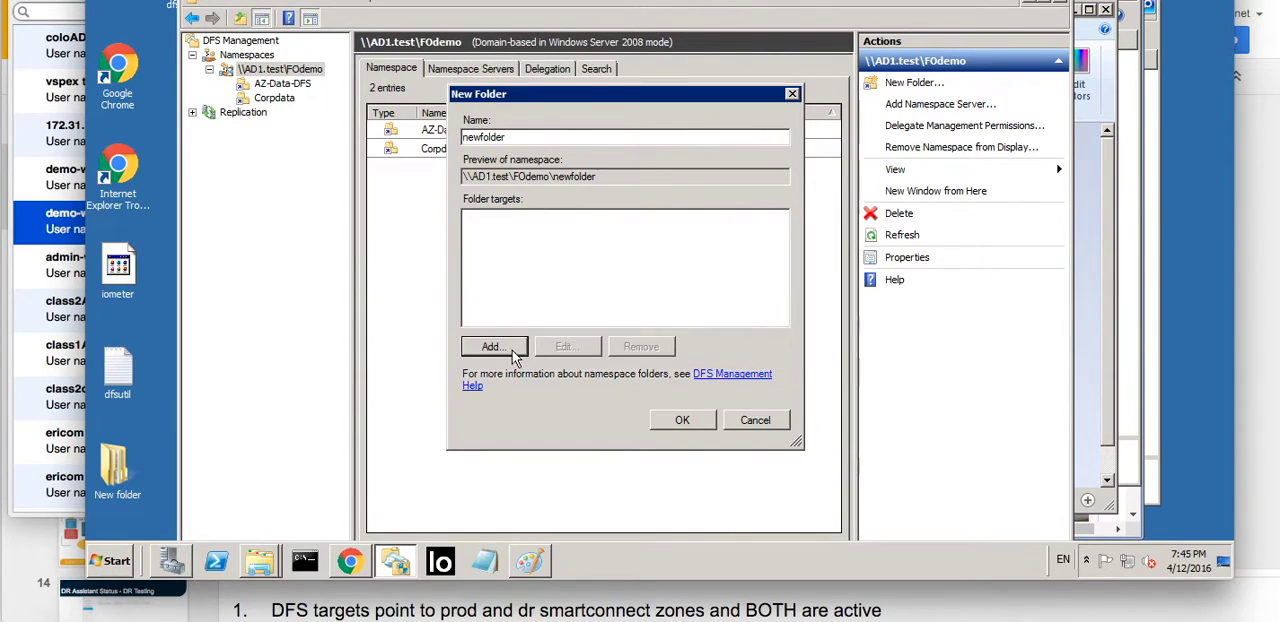
pyautogui.click(492, 346)
pyautogui.click(760, 330)
pyautogui.click(747, 420)
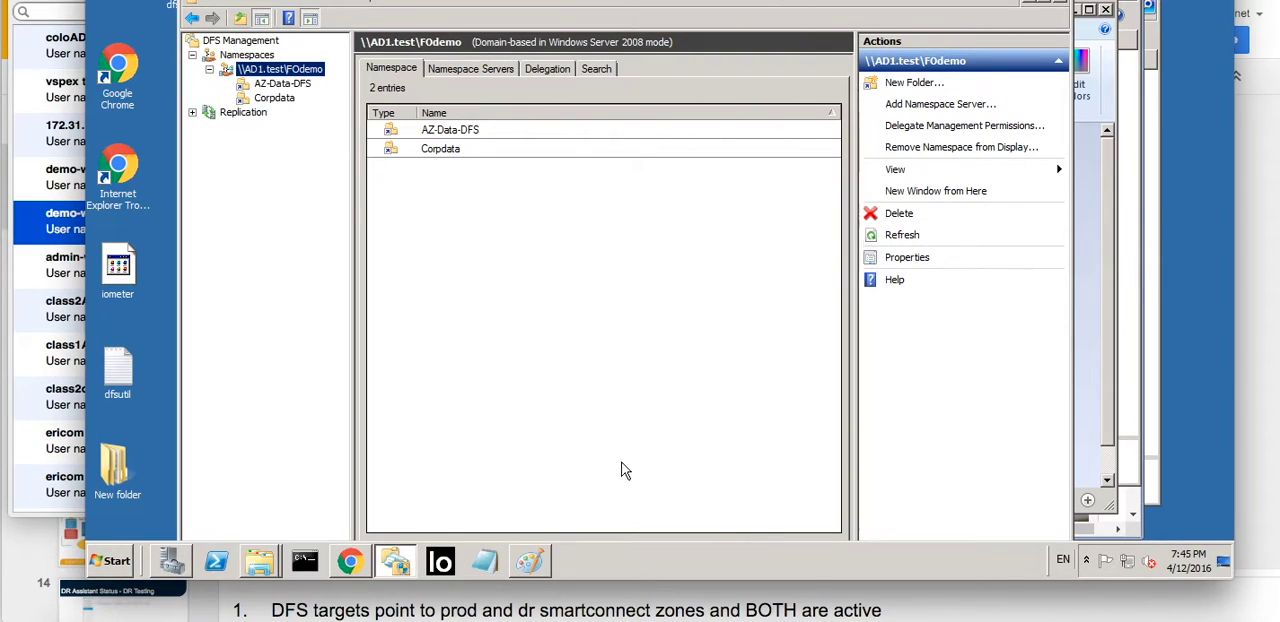
# - Switch to the OneFS administration page and view the details of the SMB2 share
pyautogui.click(570, 614)
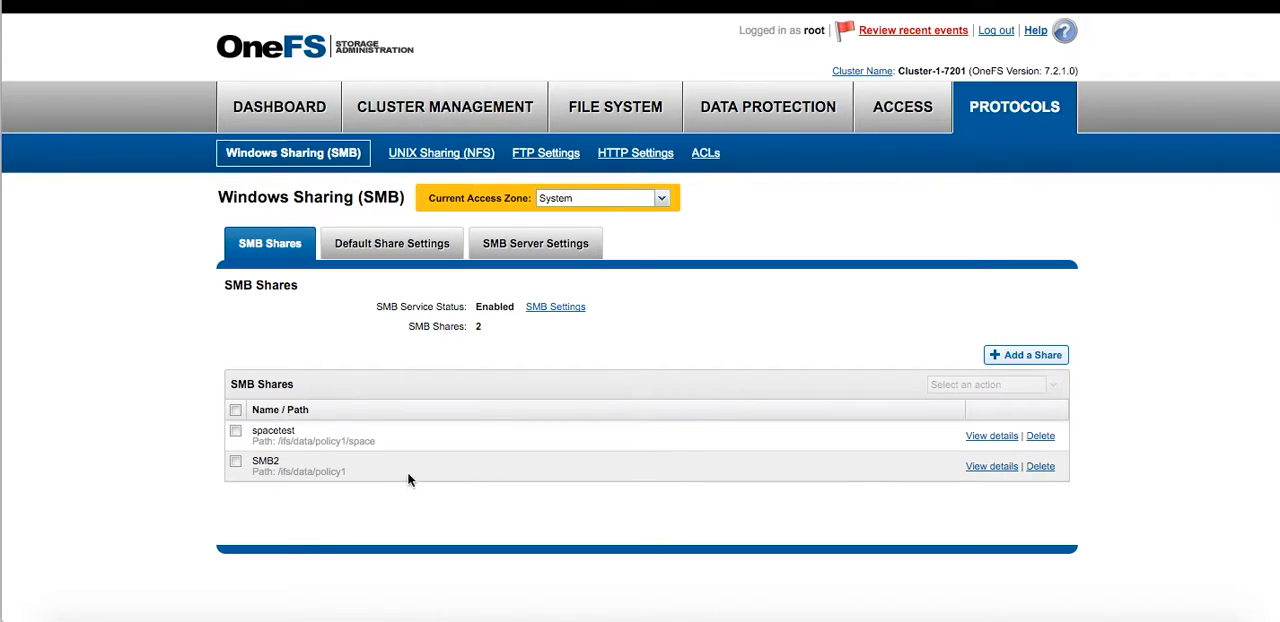
pyautogui.click(985, 470)
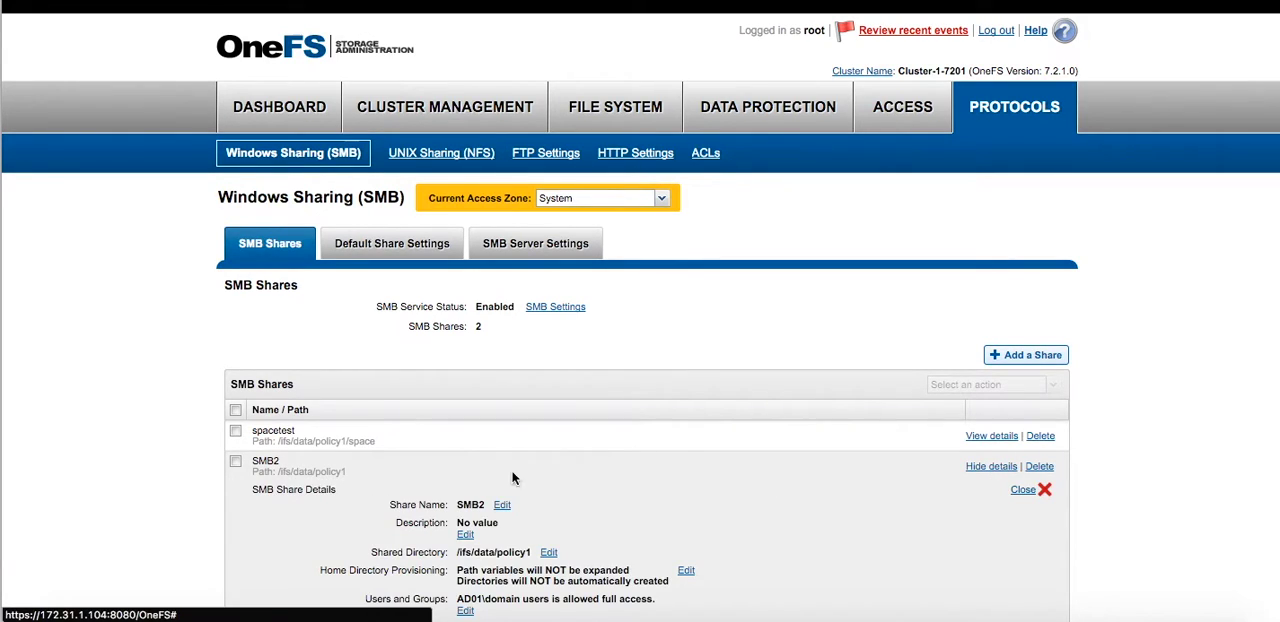
pyautogui.click(970, 466)
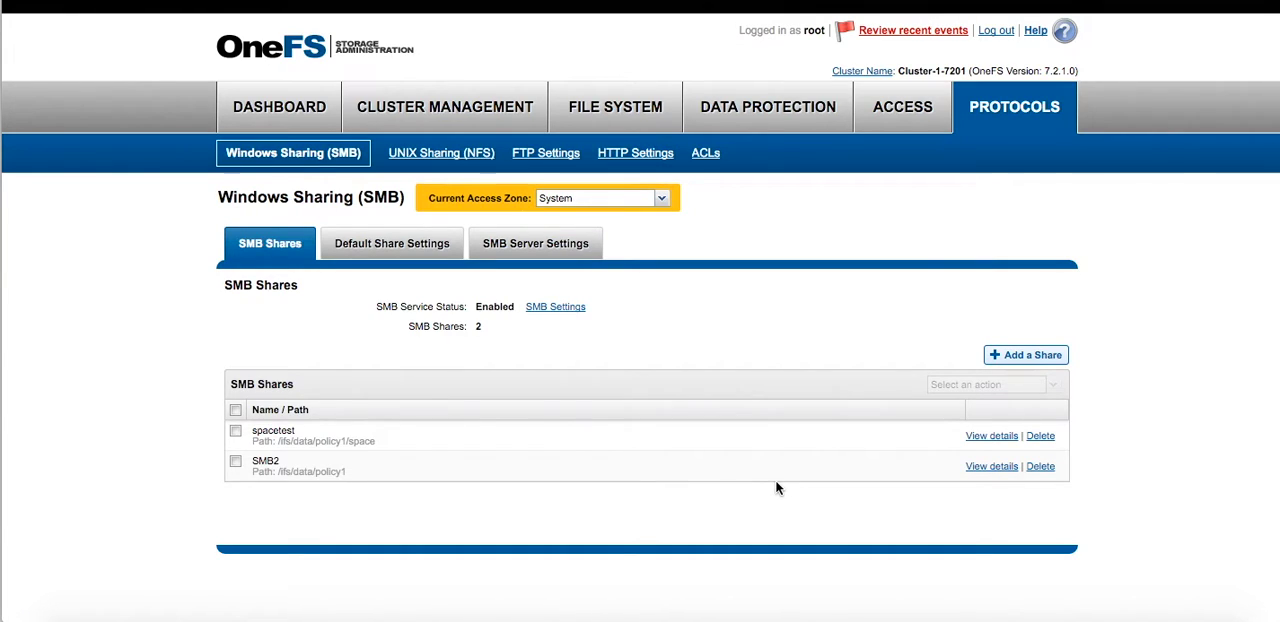
# - Review the system-DFS-data SyncIQ policy, including its target cluster and snapshot settings, and close its details
pyautogui.moveTo(750, 115)
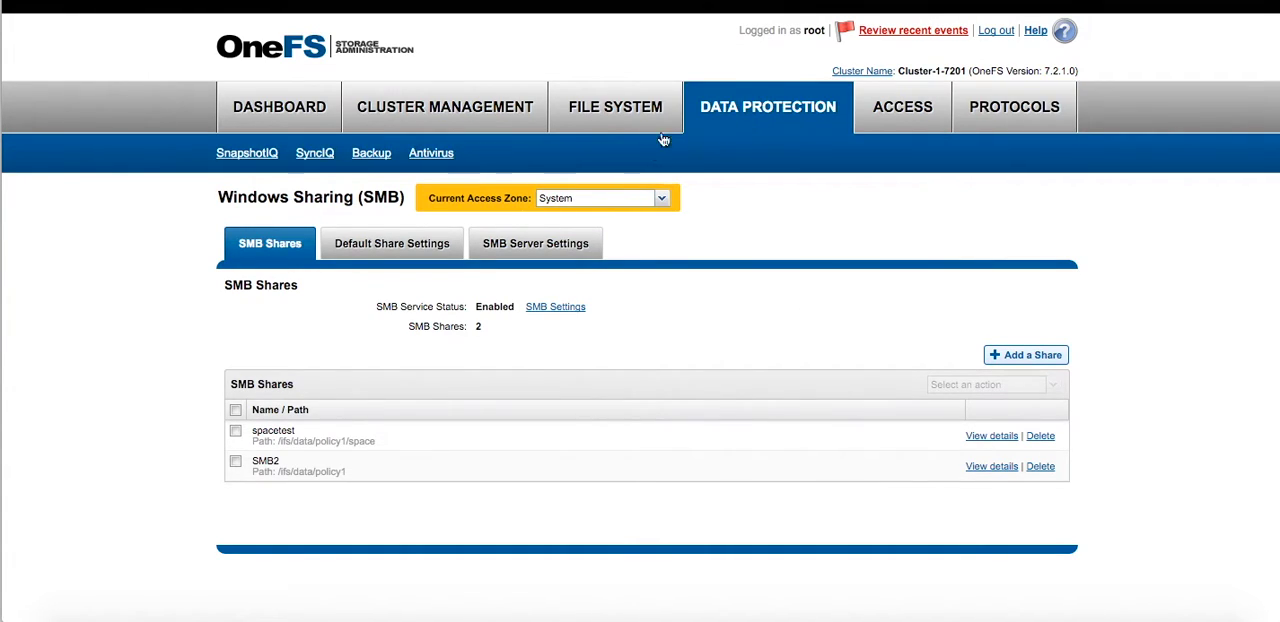
pyautogui.click(318, 155)
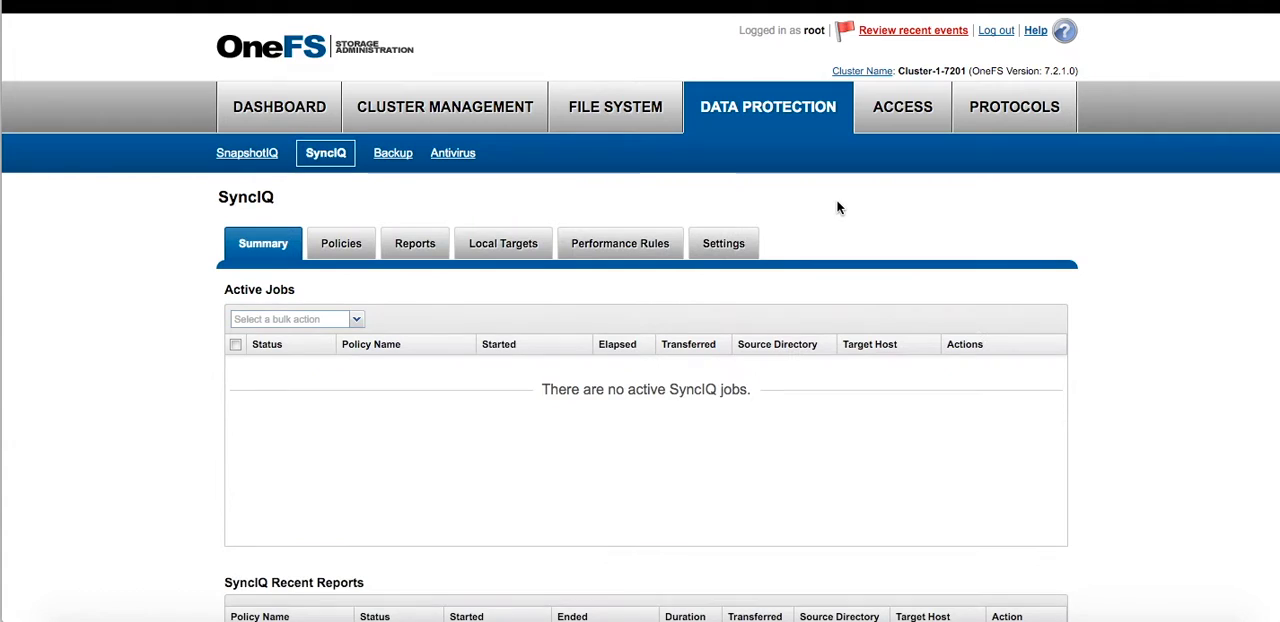
pyautogui.click(341, 245)
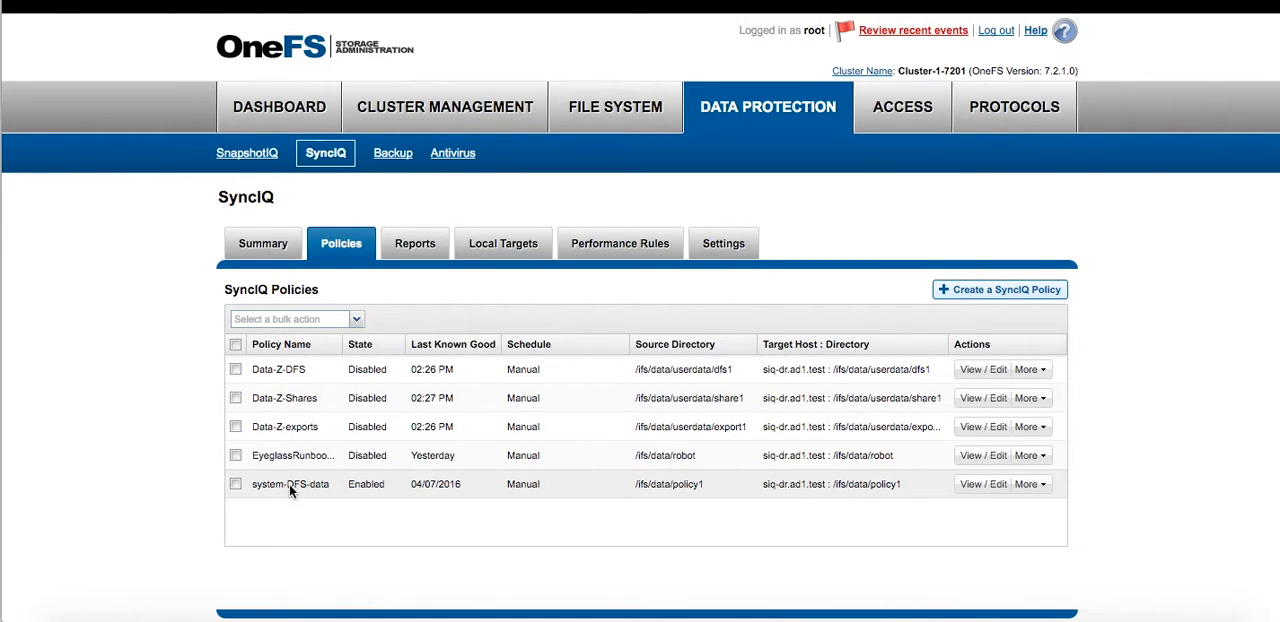
pyautogui.click(967, 490)
pyautogui.scroll(-5, 436, 399)
pyautogui.scroll(-5, 445, 392)
pyautogui.scroll(2, 484, 293)
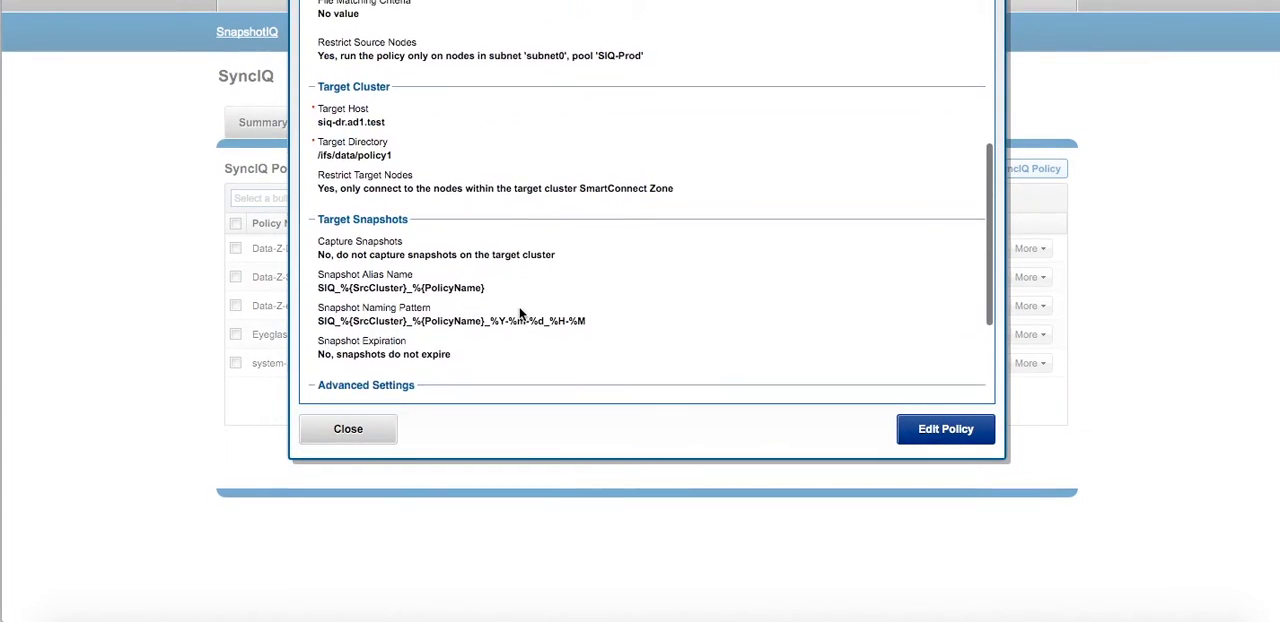
pyautogui.scroll(1, 519, 314)
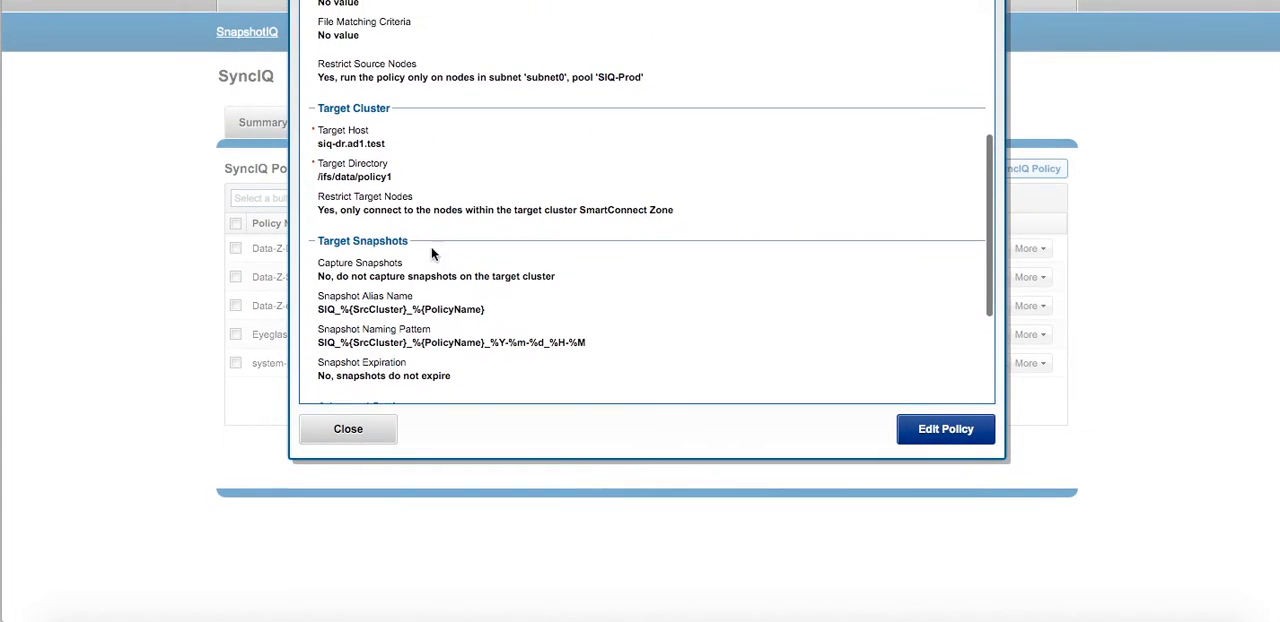
pyautogui.click(348, 429)
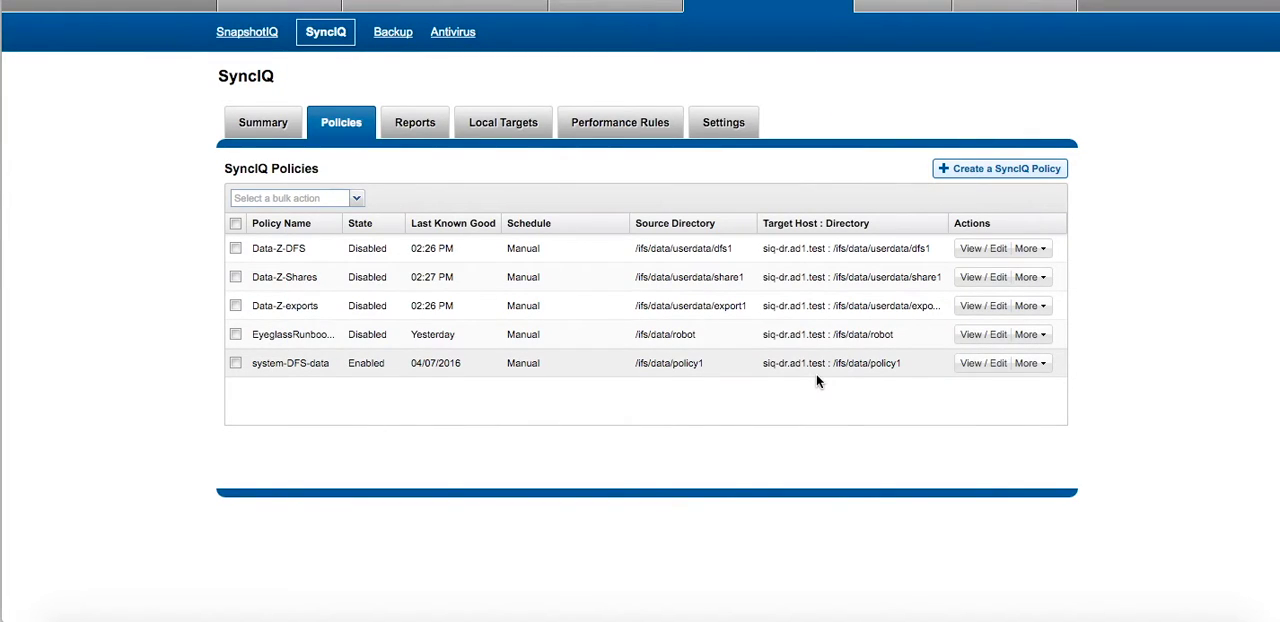
pyautogui.scroll(3, 831, 423)
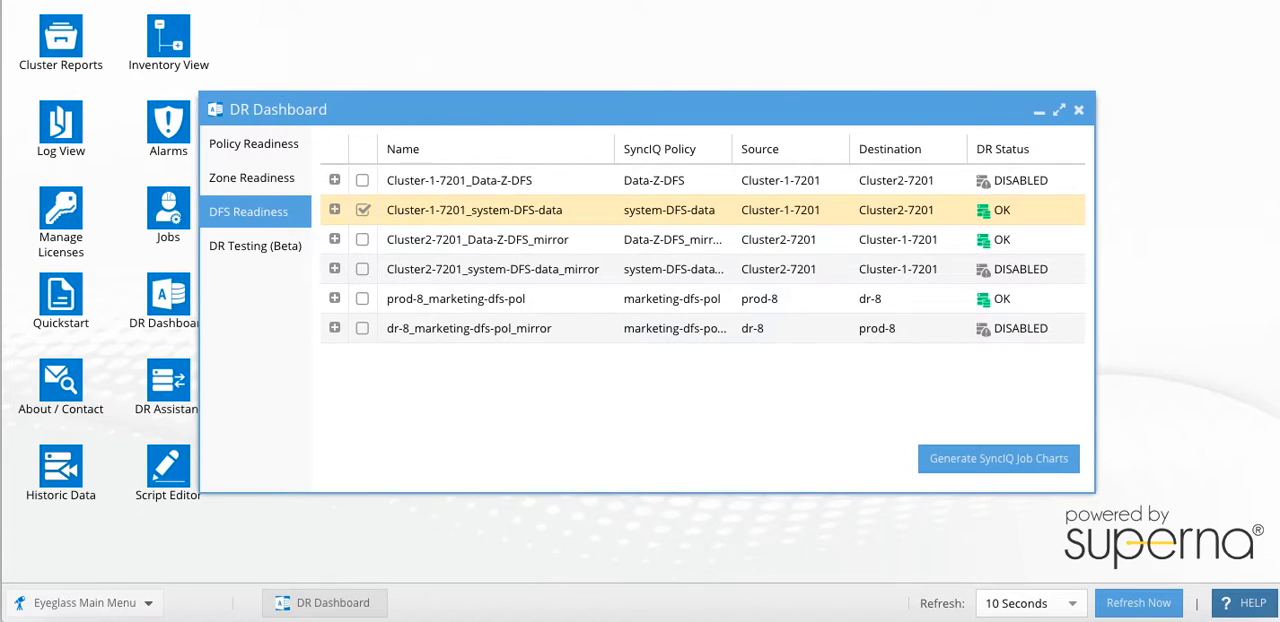
# - Switch to Eyeglass, replace the DR Dashboard with the Jobs window and collapse all job definition groups
pyautogui.click(1078, 109)
pyautogui.click(170, 236)
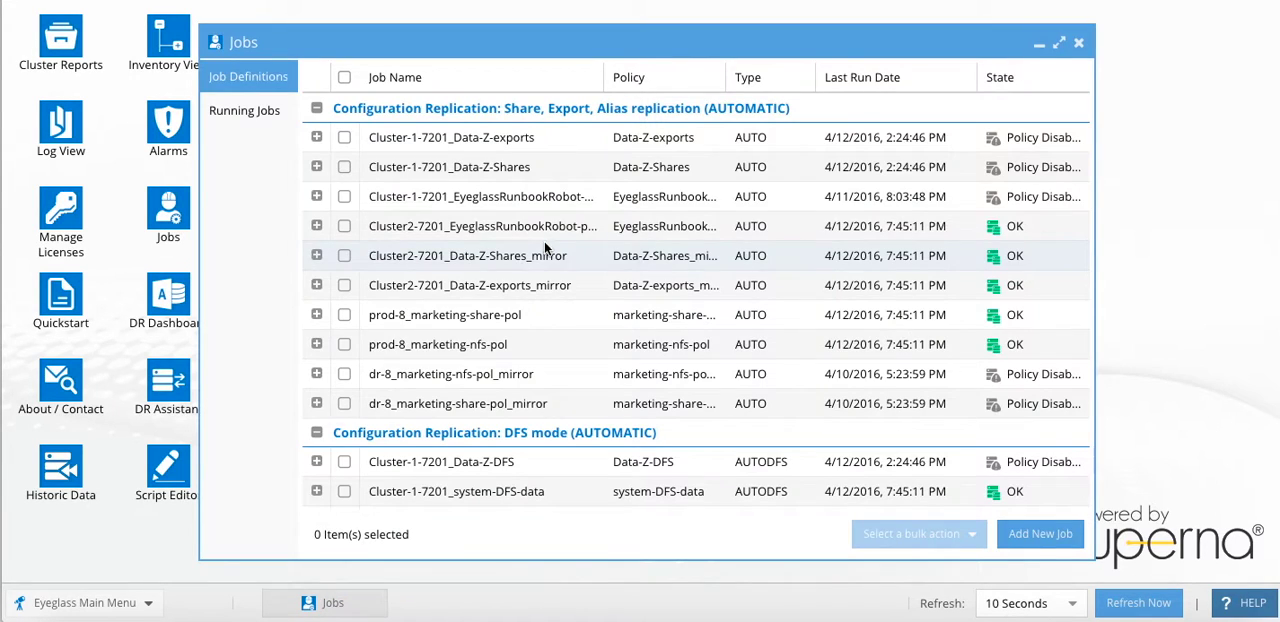
pyautogui.click(316, 108)
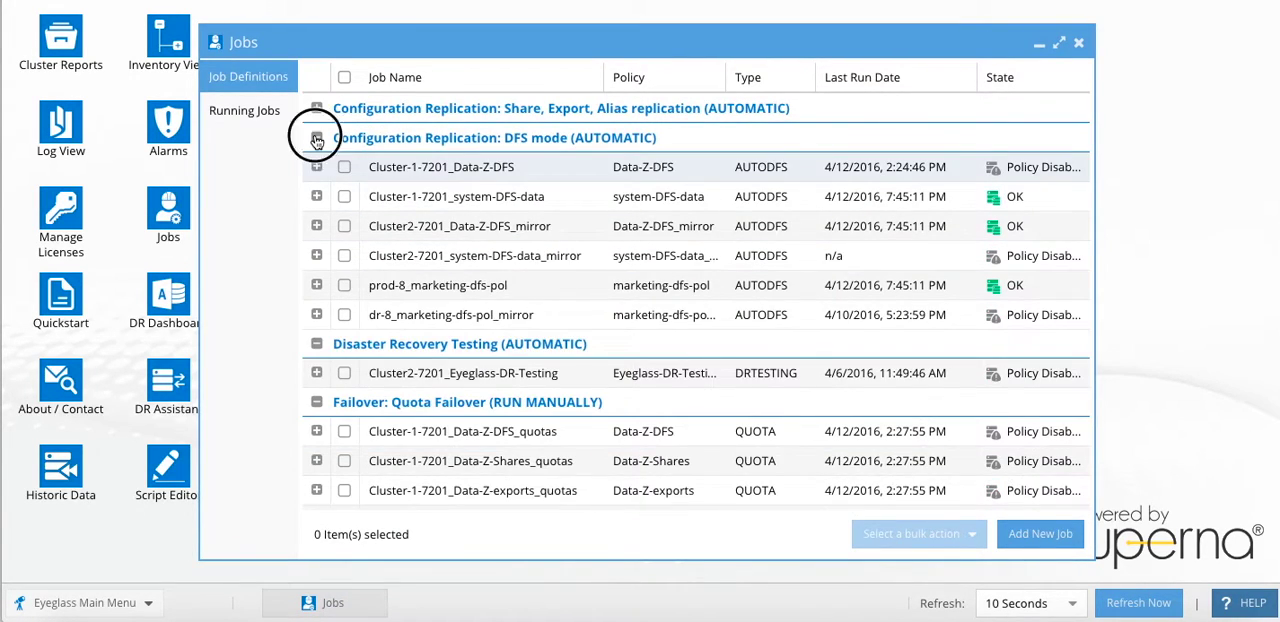
pyautogui.click(316, 138)
pyautogui.click(316, 167)
pyautogui.click(316, 197)
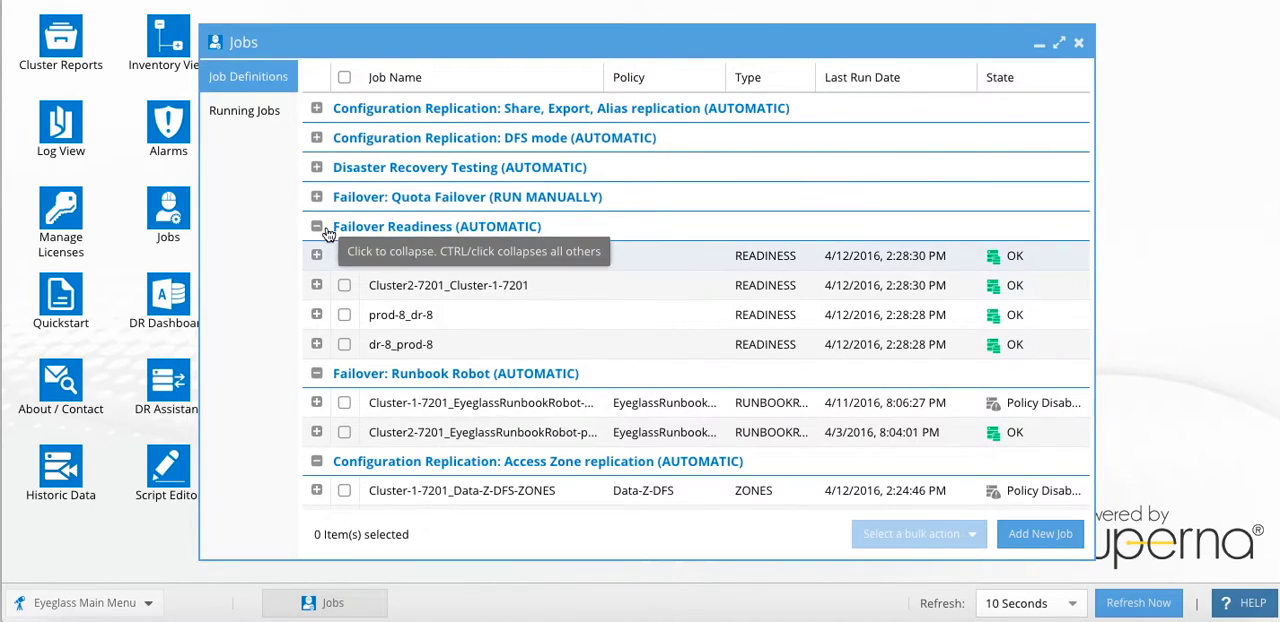
pyautogui.click(316, 226)
pyautogui.click(316, 256)
pyautogui.click(316, 285)
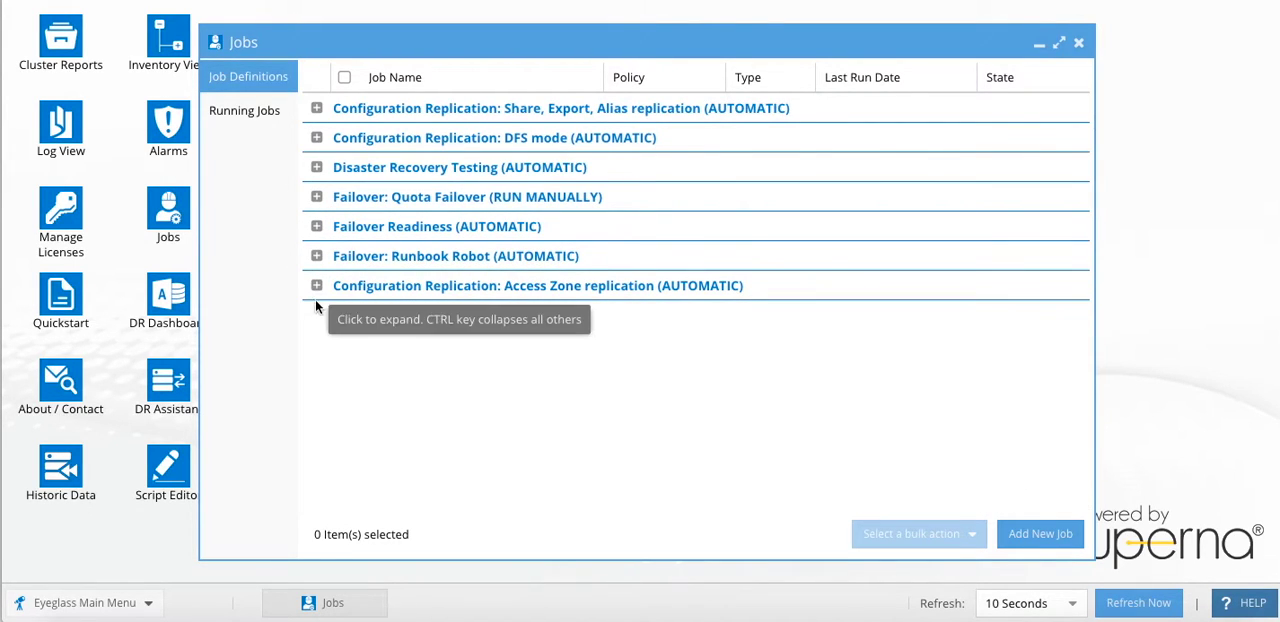
# - Select the prod-8_marketing-share-pol job in the Share, Export, Alias replication group and review the available bulk actions, including Enable/Disable Microsoft DFS
pyautogui.click(316, 108)
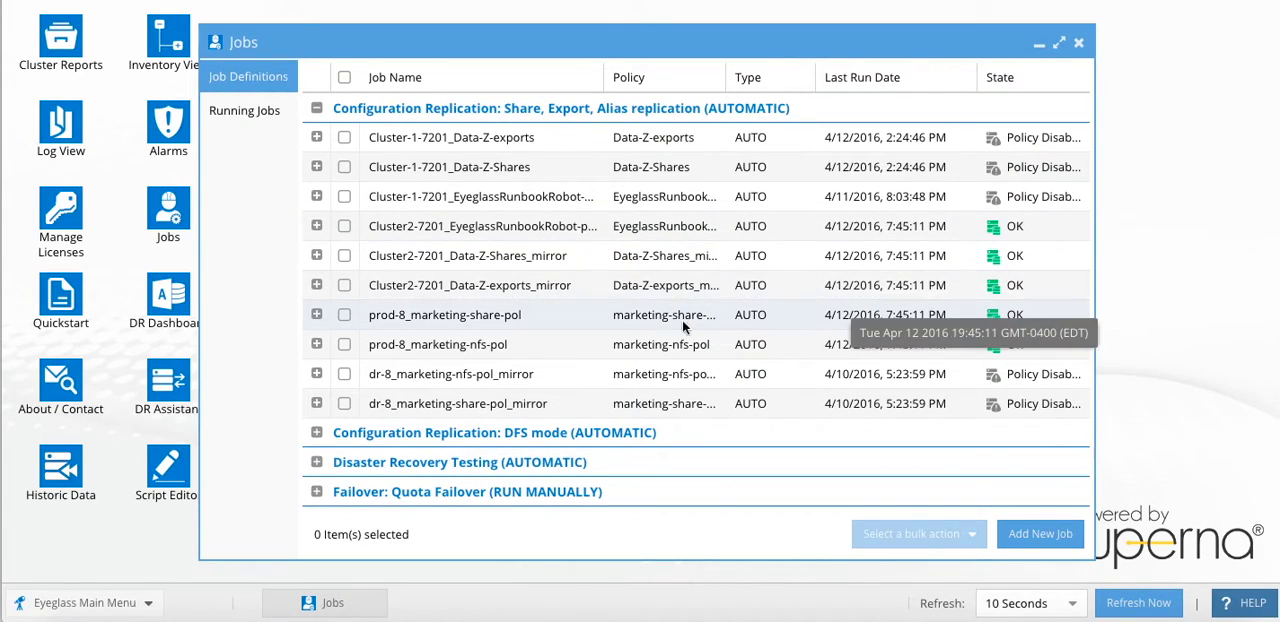
pyautogui.click(553, 317)
pyautogui.click(927, 545)
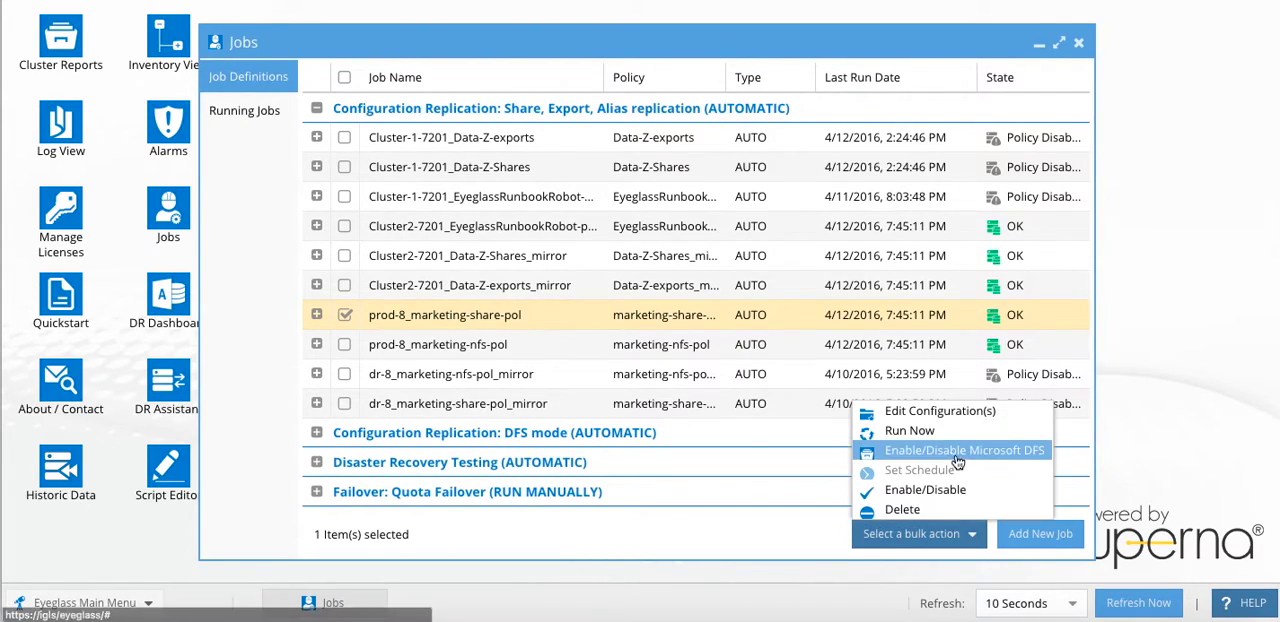
pyautogui.click(757, 549)
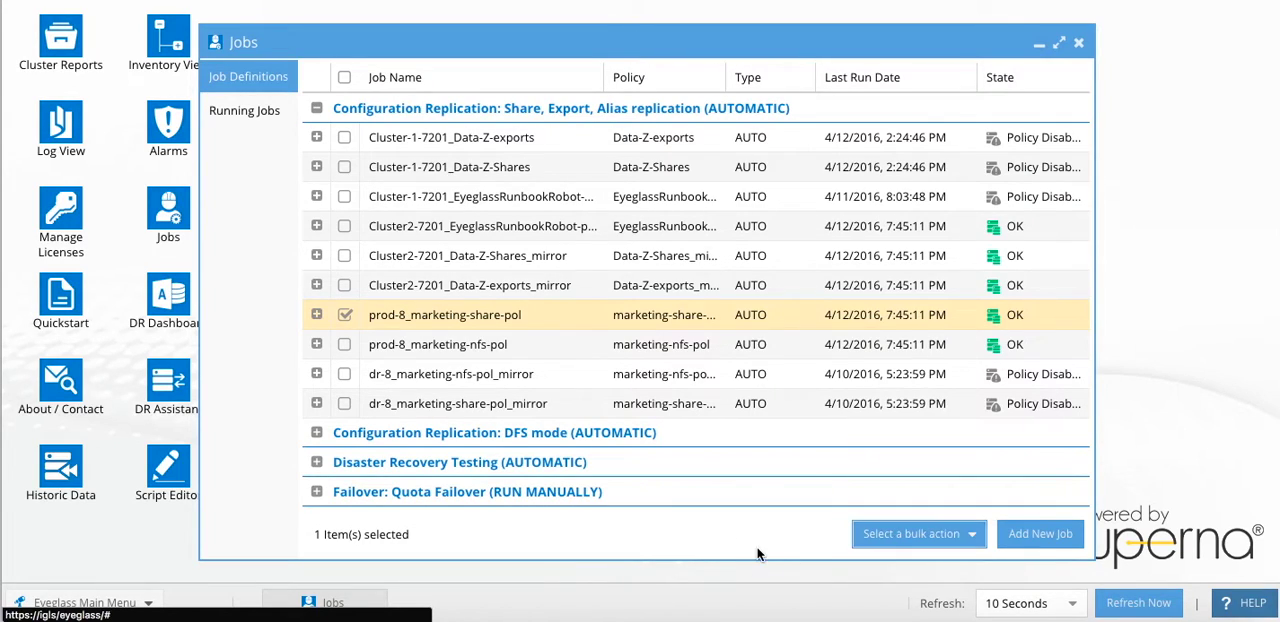
# - Show the details of the Cluster-1-7201_system-DFS-data job in the DFS mode group, with the share replication group collapsed
pyautogui.click(316, 108)
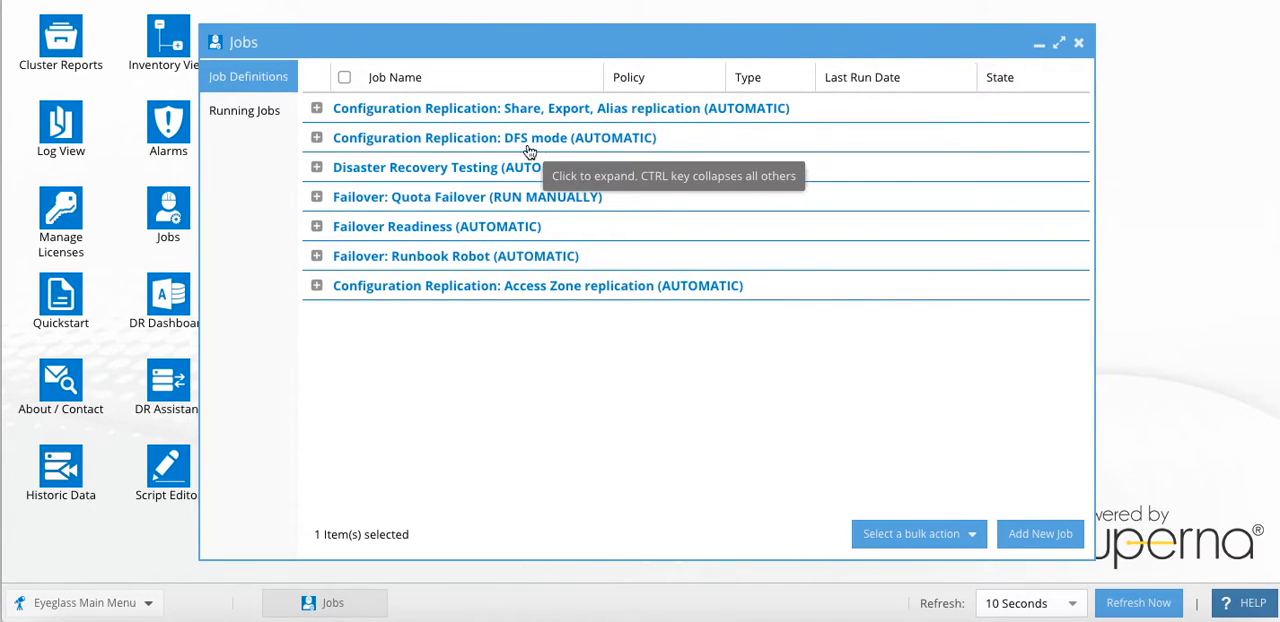
pyautogui.click(316, 137)
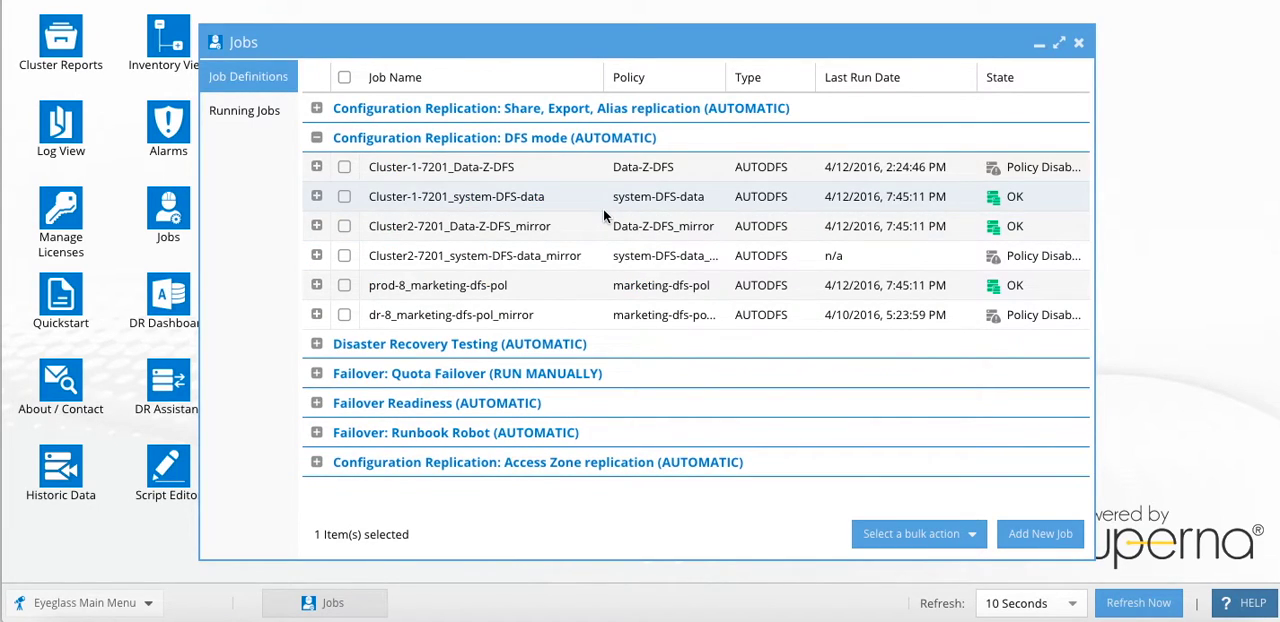
pyautogui.click(316, 196)
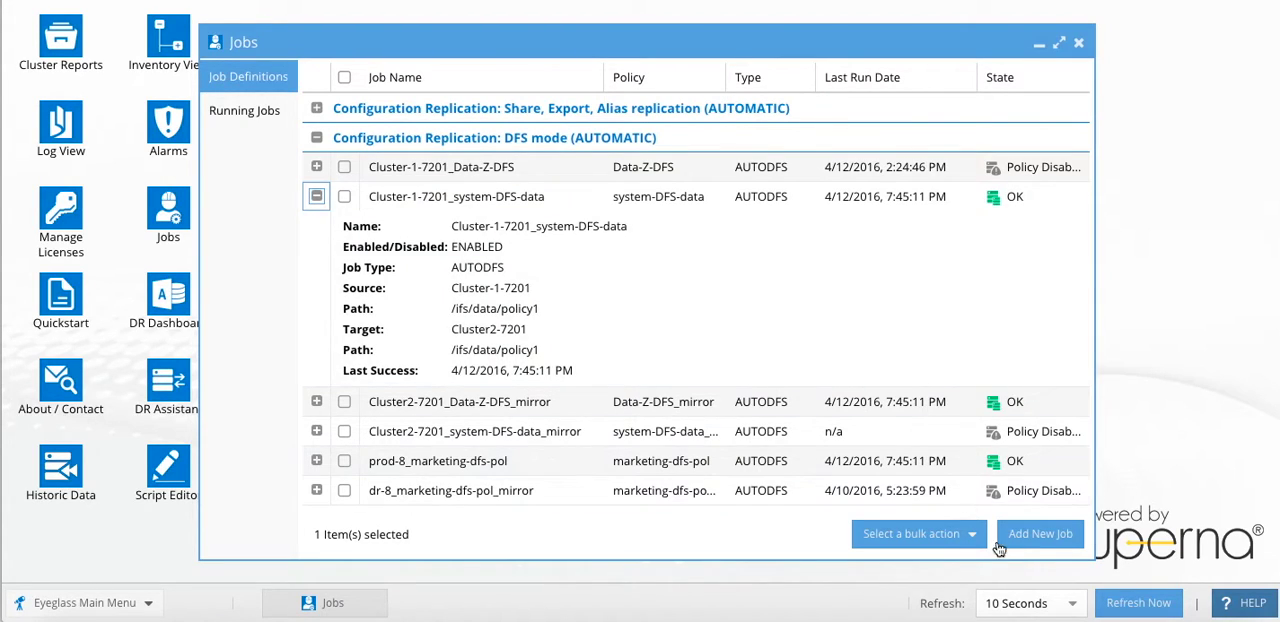
pyautogui.click(930, 537)
pyautogui.click(931, 418)
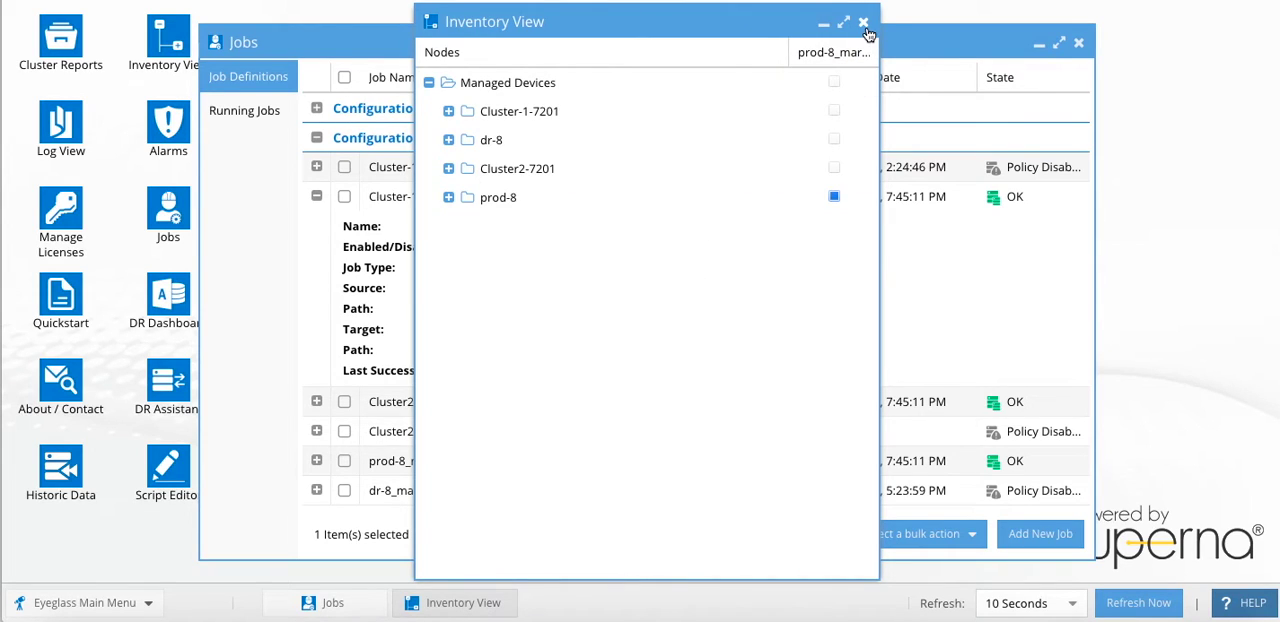
pyautogui.click(864, 23)
# - Open the configuration of the Cluster-1-7201_system-DFS-data job and examine which SMB shares of Cluster-1-7201 it includes
pyautogui.click(345, 197)
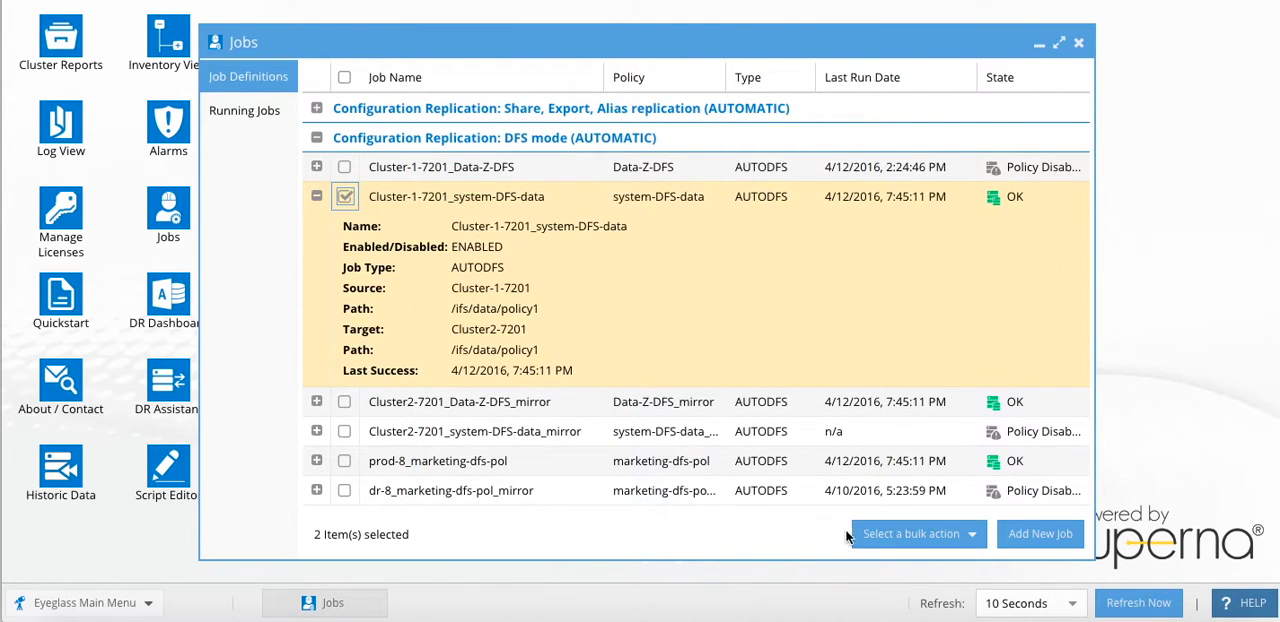
pyautogui.click(915, 533)
pyautogui.click(928, 410)
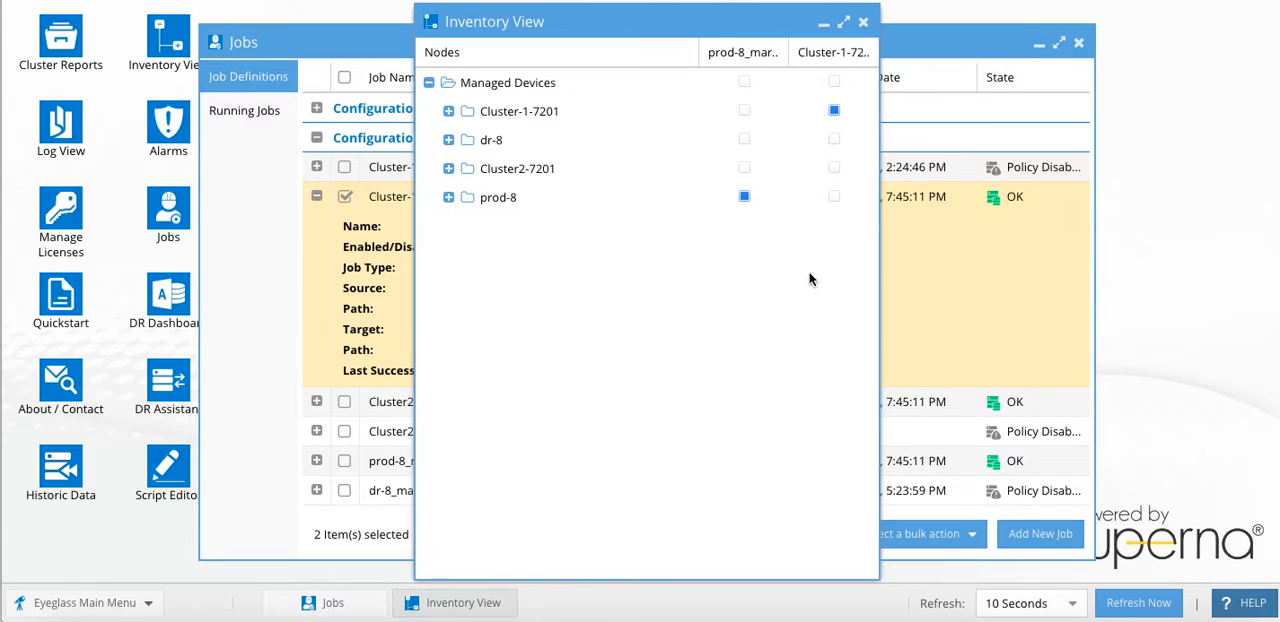
pyautogui.click(448, 112)
pyautogui.click(468, 140)
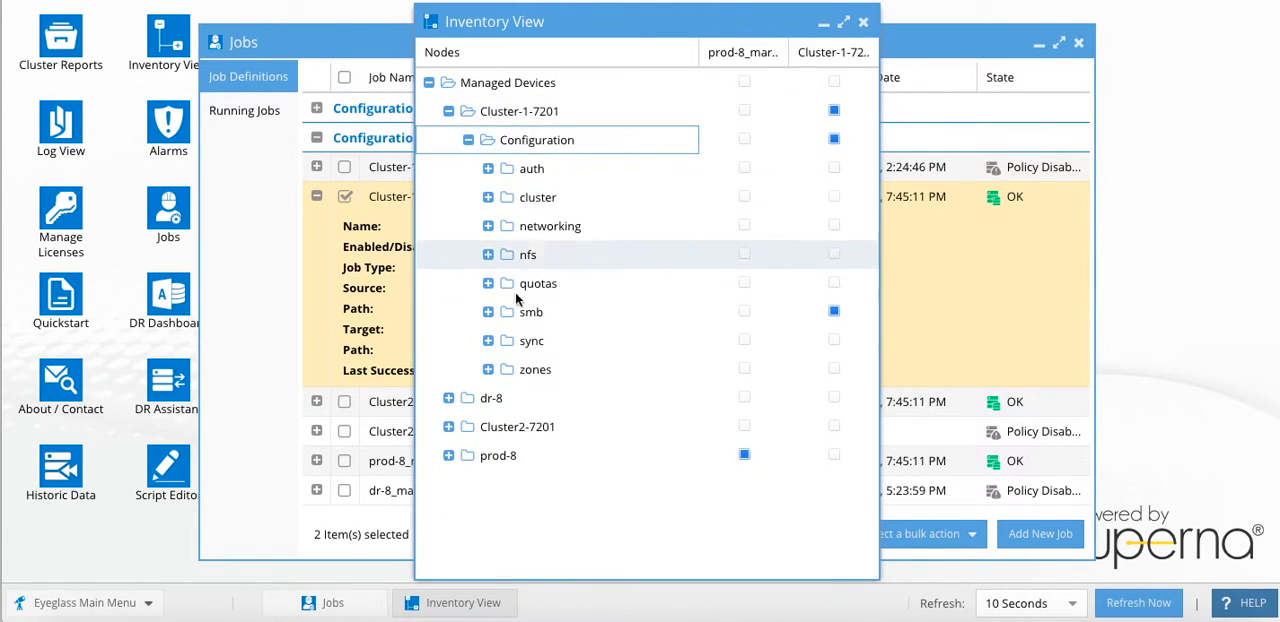
pyautogui.click(488, 312)
pyautogui.click(506, 341)
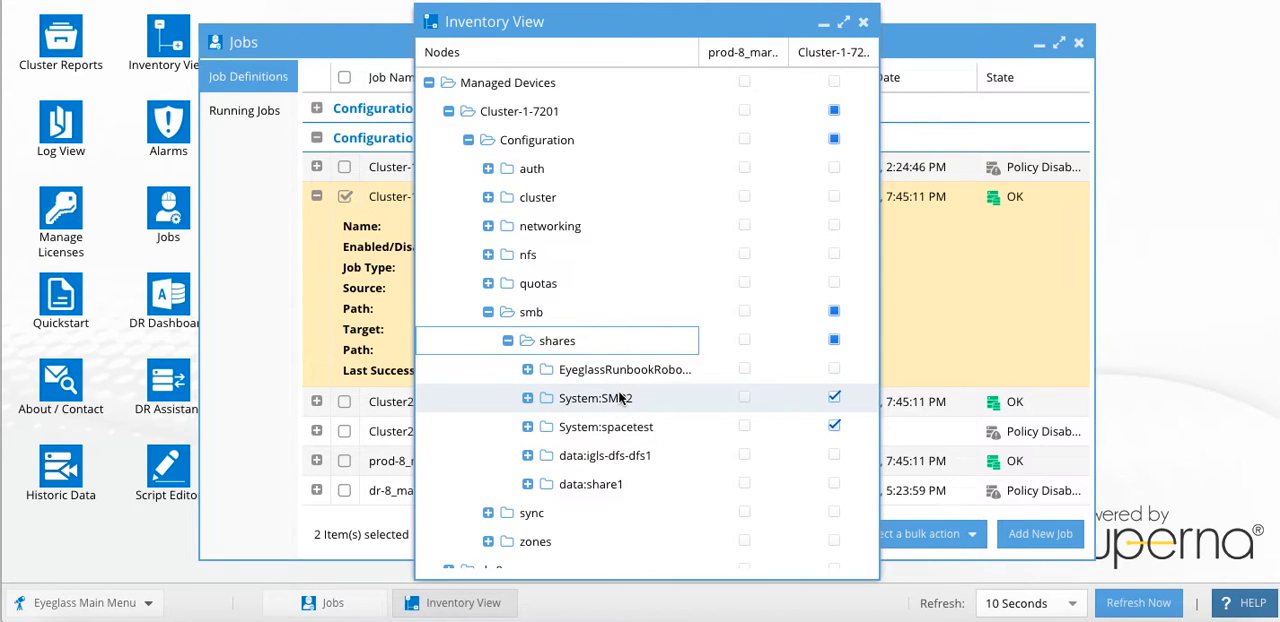
pyautogui.click(863, 21)
# - Deselect the Cluster-1-7201_system-DFS-data job and collapse its details
pyautogui.click(345, 197)
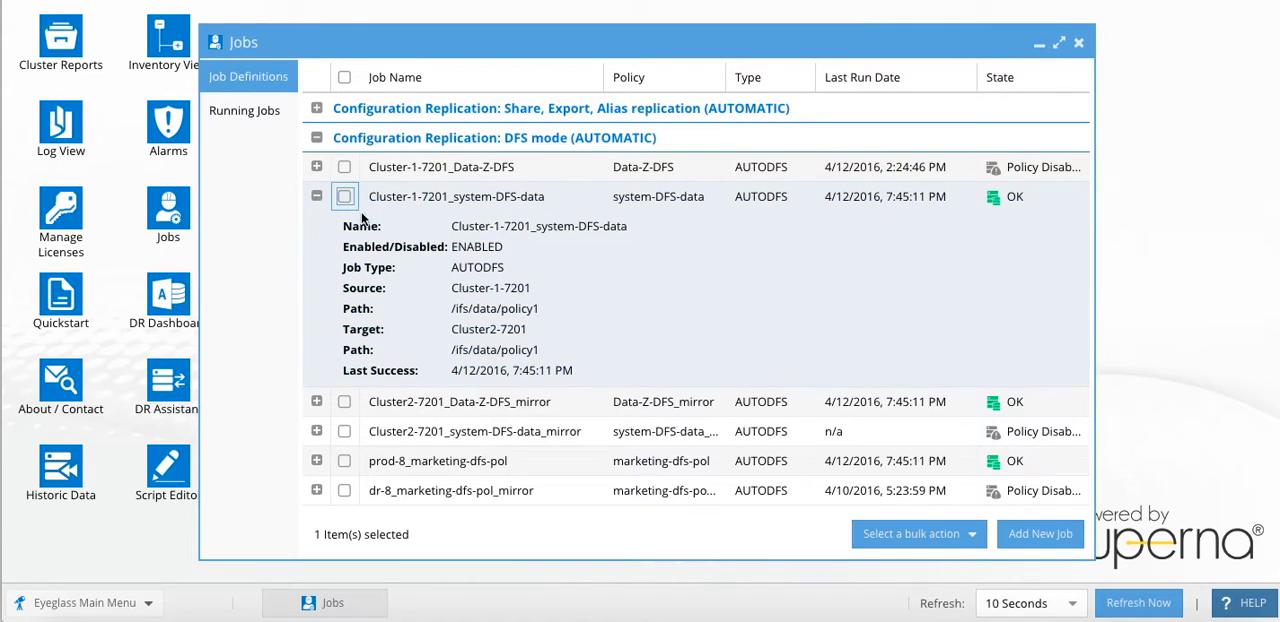
pyautogui.scroll(-3, 370, 340)
pyautogui.scroll(-2, 381, 333)
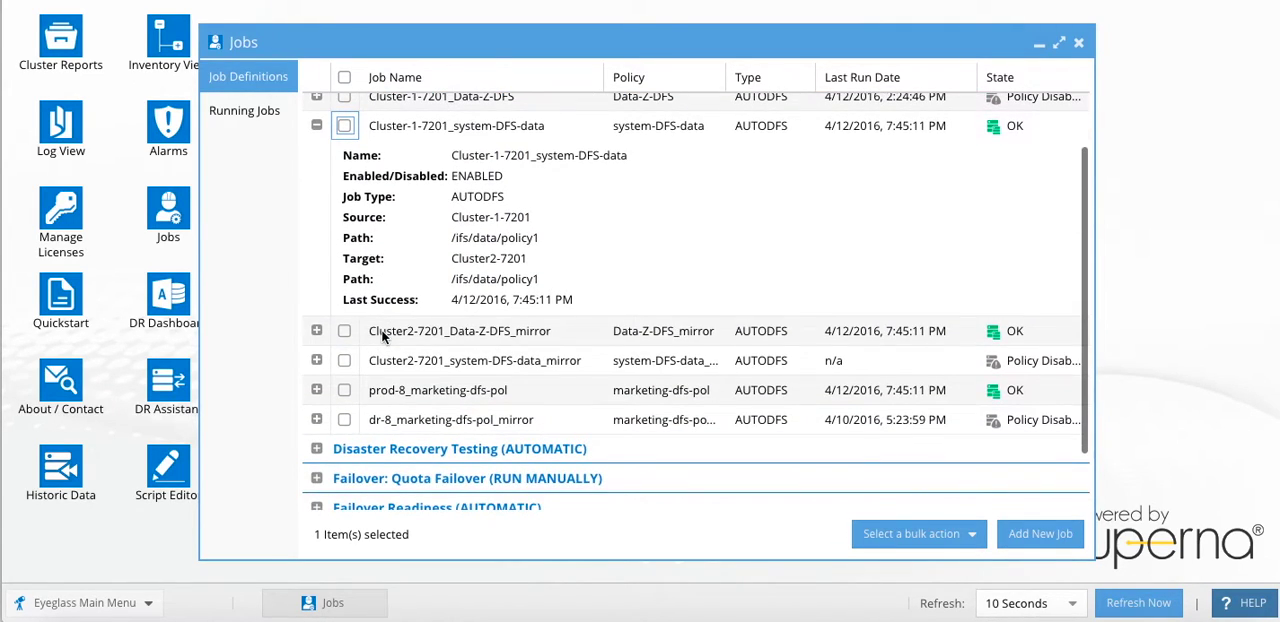
pyautogui.click(317, 127)
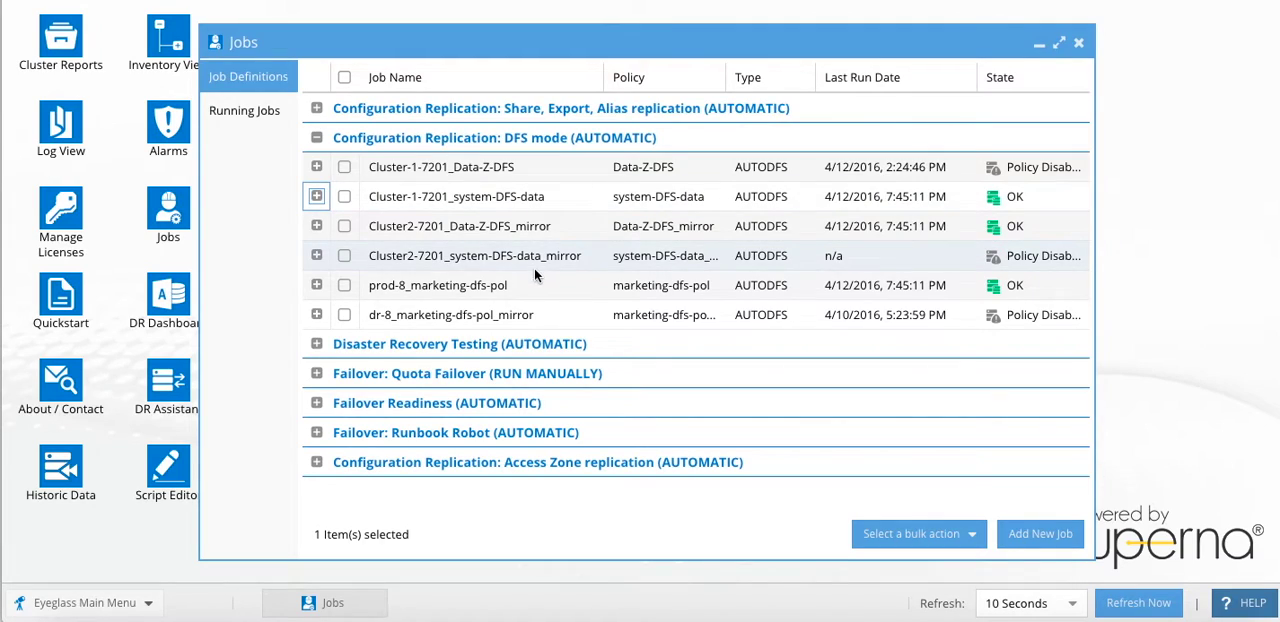
# - Select the Cluster2-7201_system-DFS-data_mirror job and examine in its configuration which SMB shares of Cluster2-7201 it includes
pyautogui.click(344, 256)
pyautogui.click(862, 533)
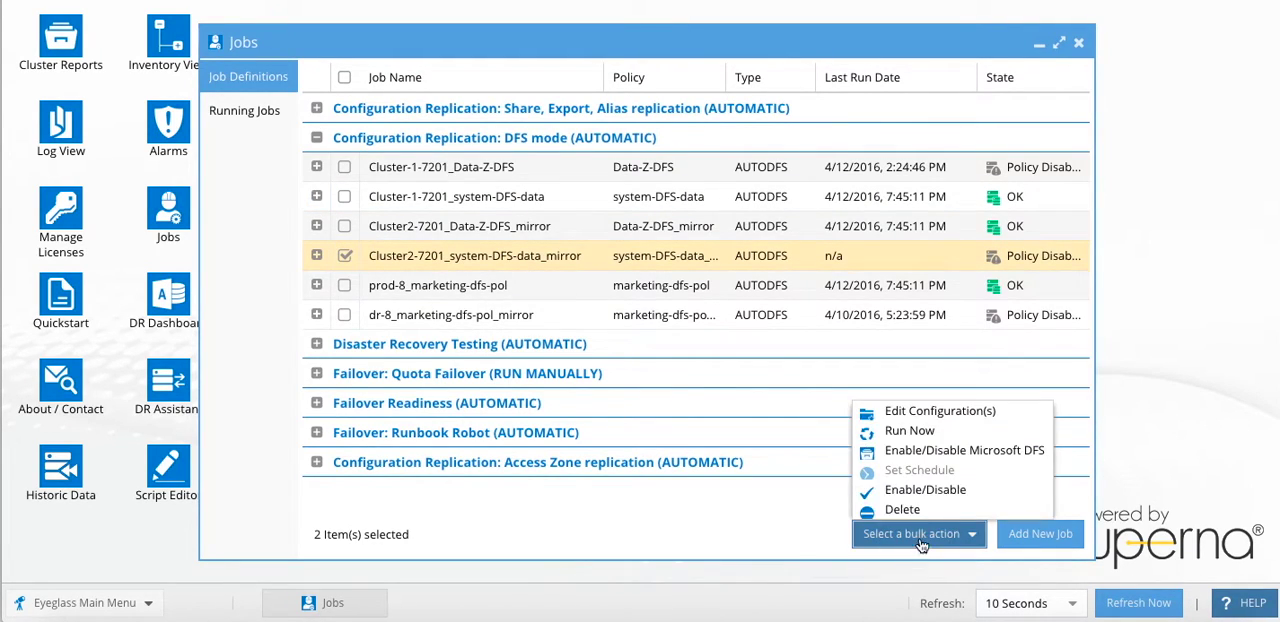
pyautogui.click(900, 411)
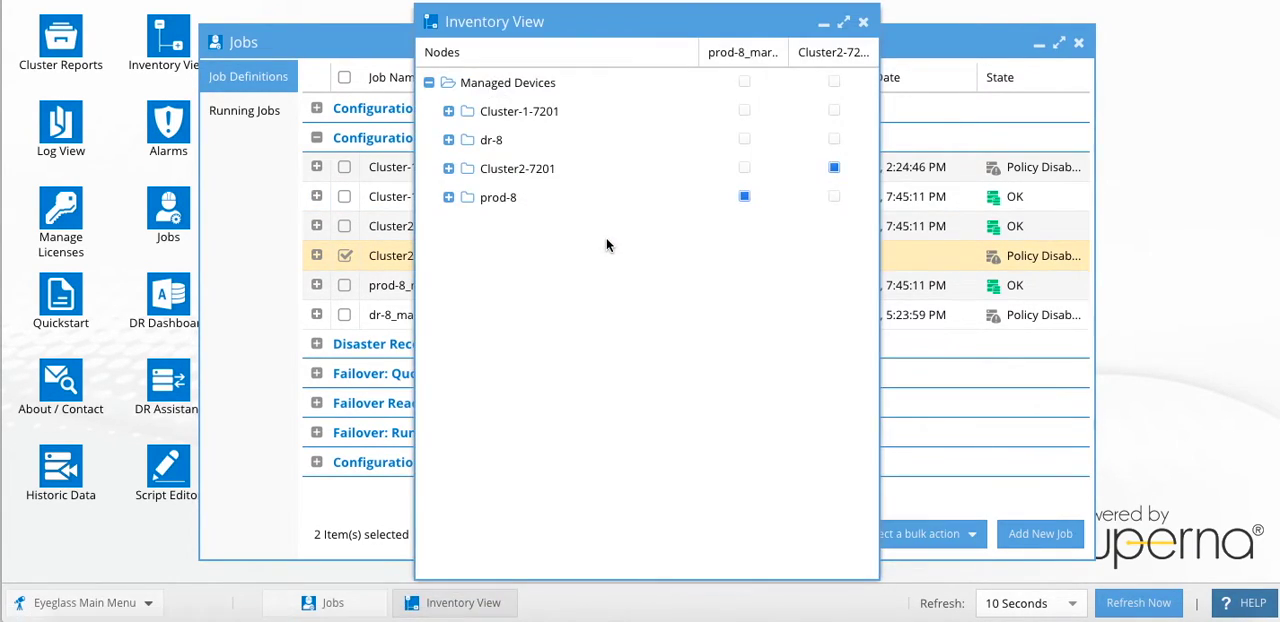
pyautogui.click(449, 170)
pyautogui.click(468, 197)
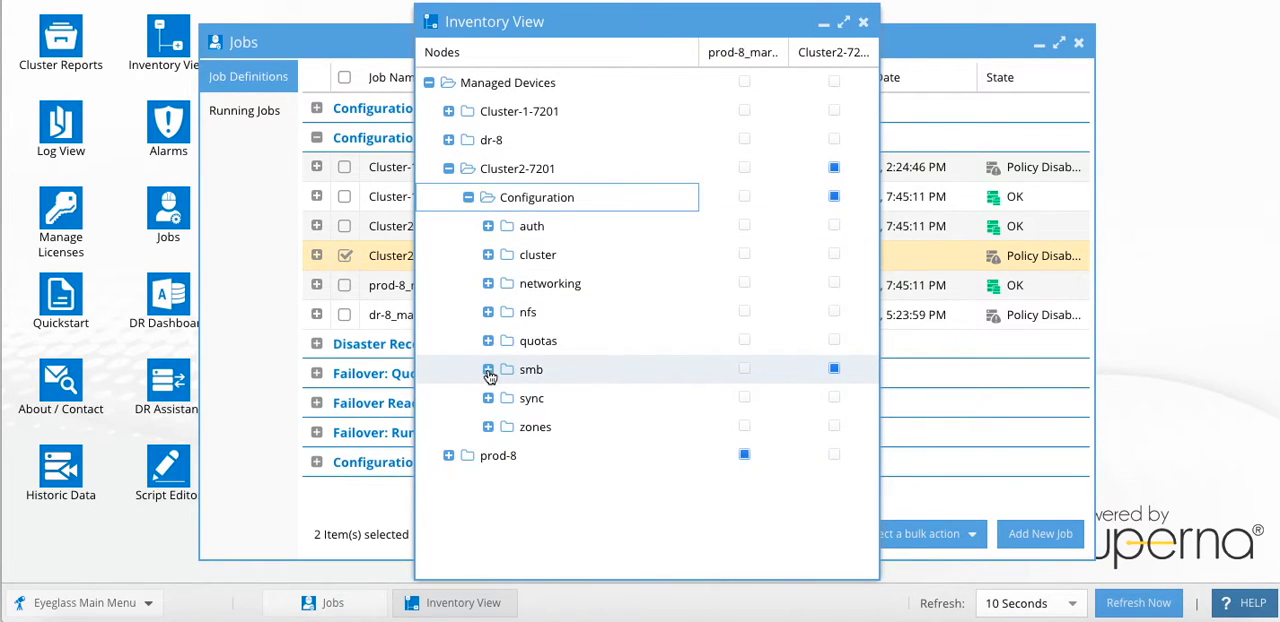
pyautogui.click(488, 369)
pyautogui.click(508, 398)
pyautogui.scroll(-3, 641, 368)
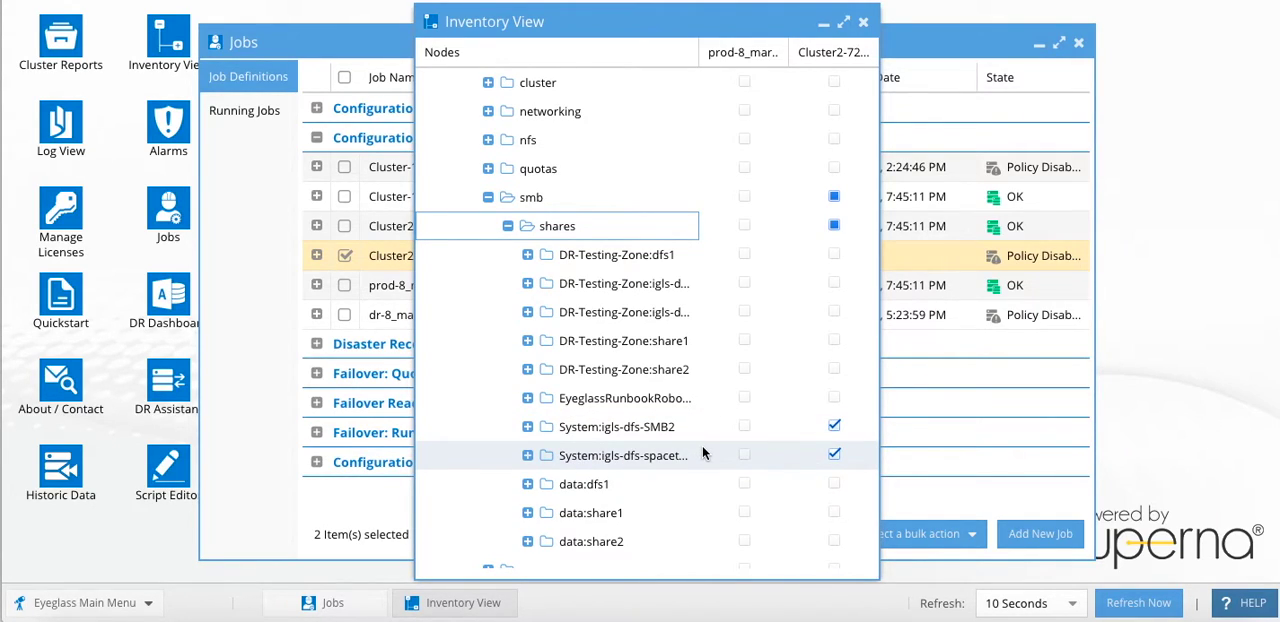
pyautogui.click(488, 197)
pyautogui.click(863, 21)
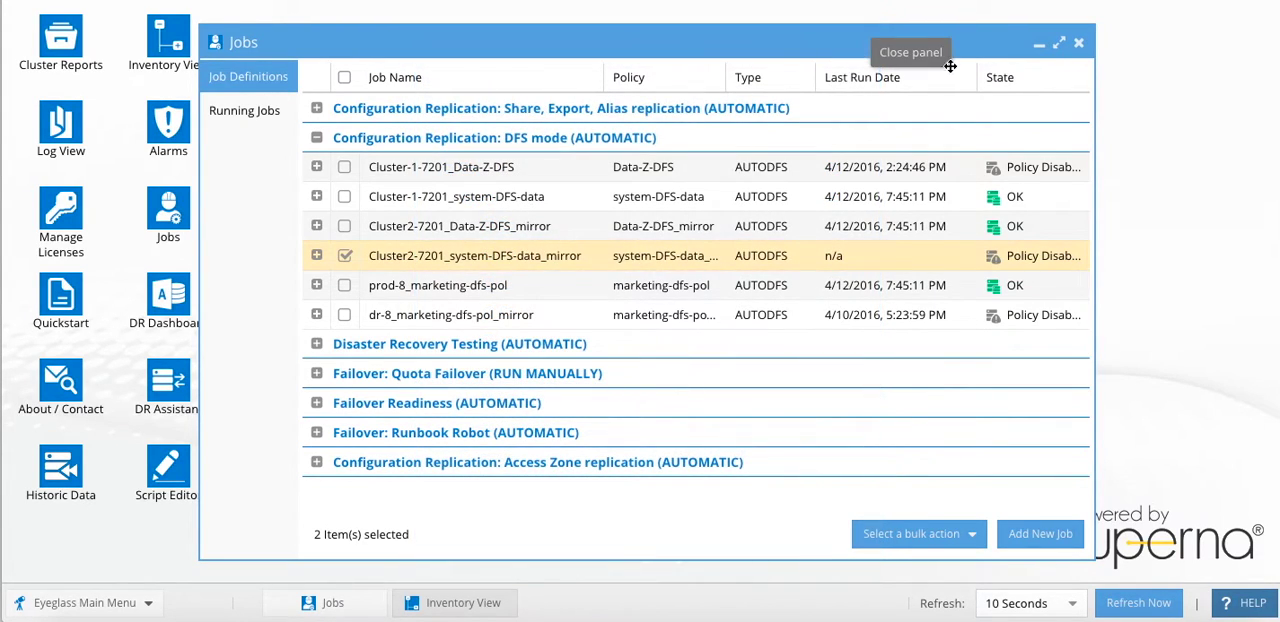
# - Replace Jobs with DR Assistant and set up a Microsoft DFS failover from source Cluster-1-7201 for the Cluster-1-7201_system-DFS-data job
pyautogui.click(1078, 42)
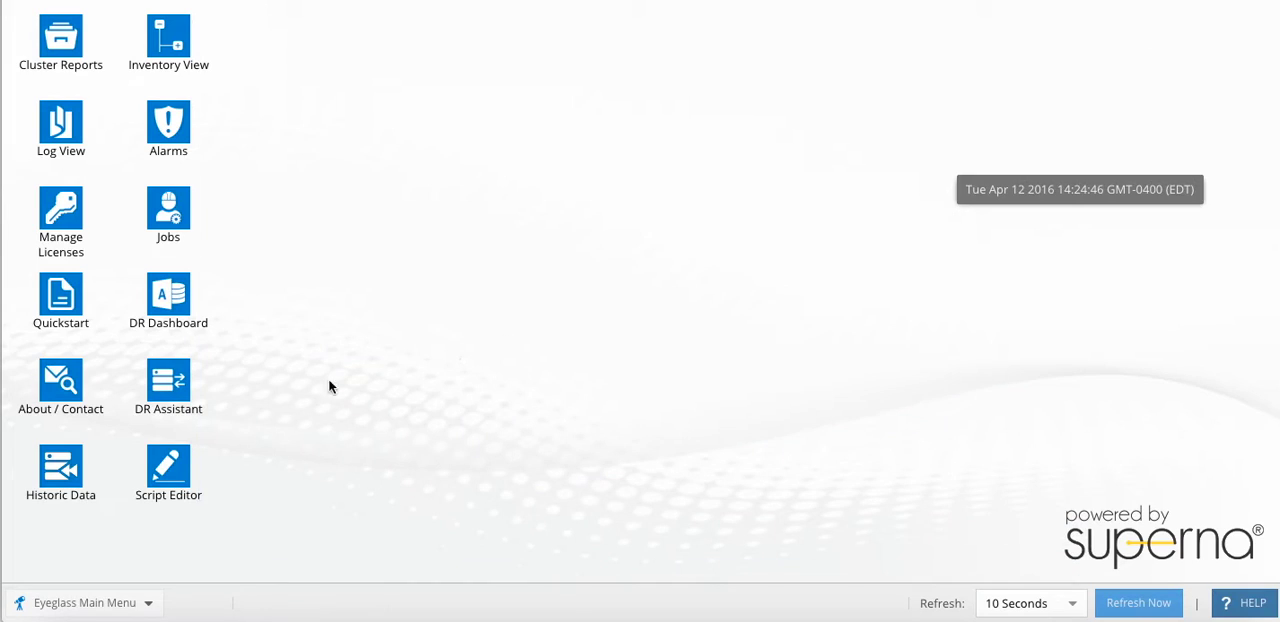
pyautogui.click(168, 414)
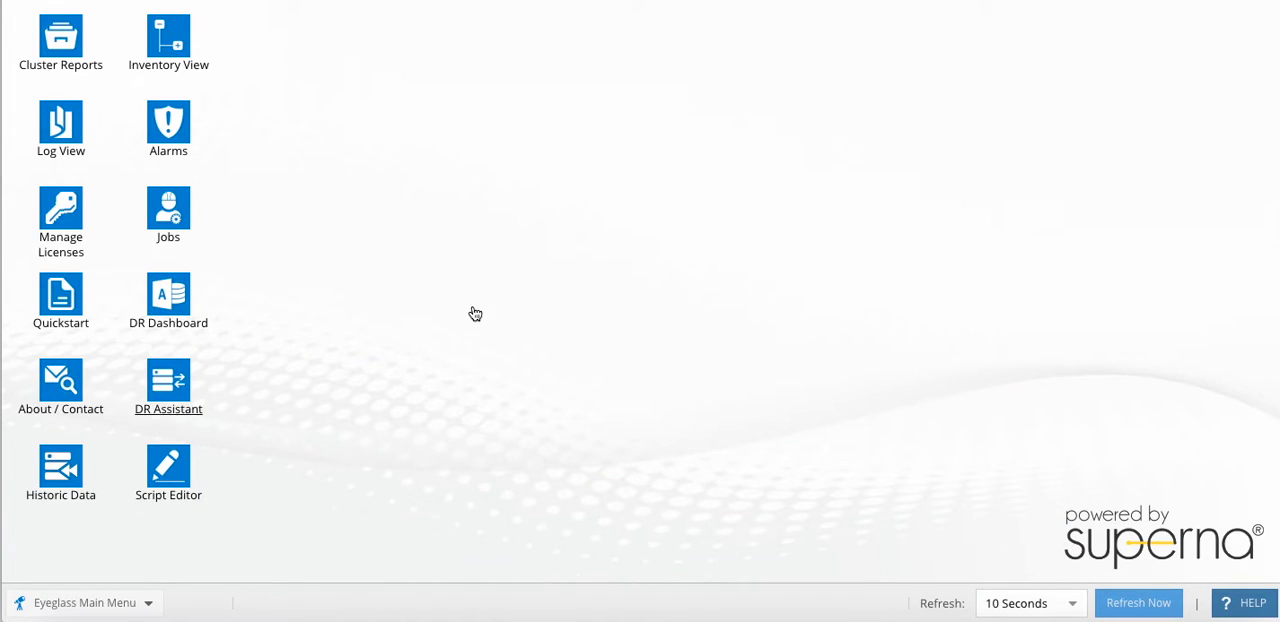
pyautogui.click(598, 229)
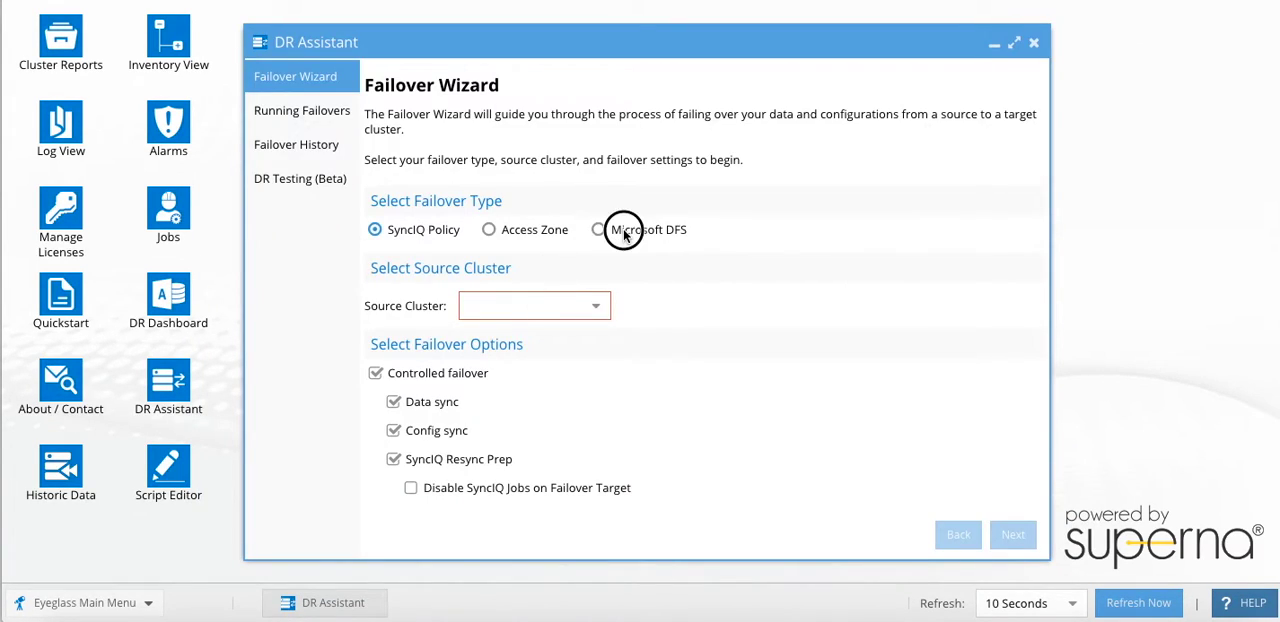
pyautogui.click(592, 315)
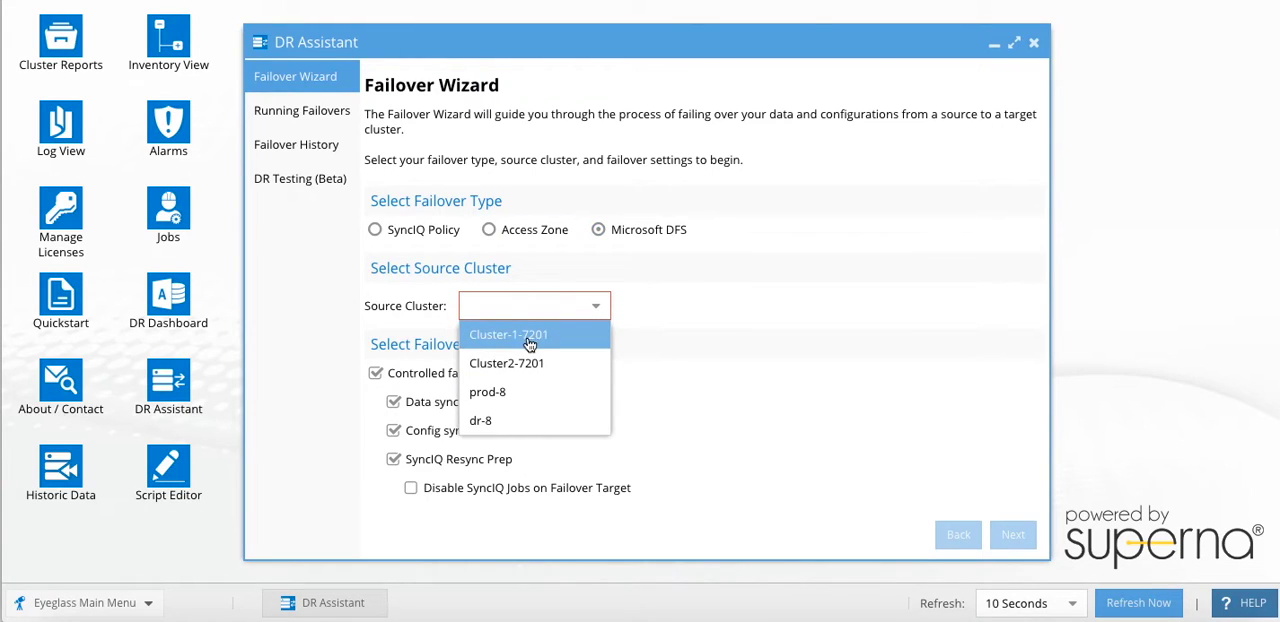
pyautogui.click(527, 334)
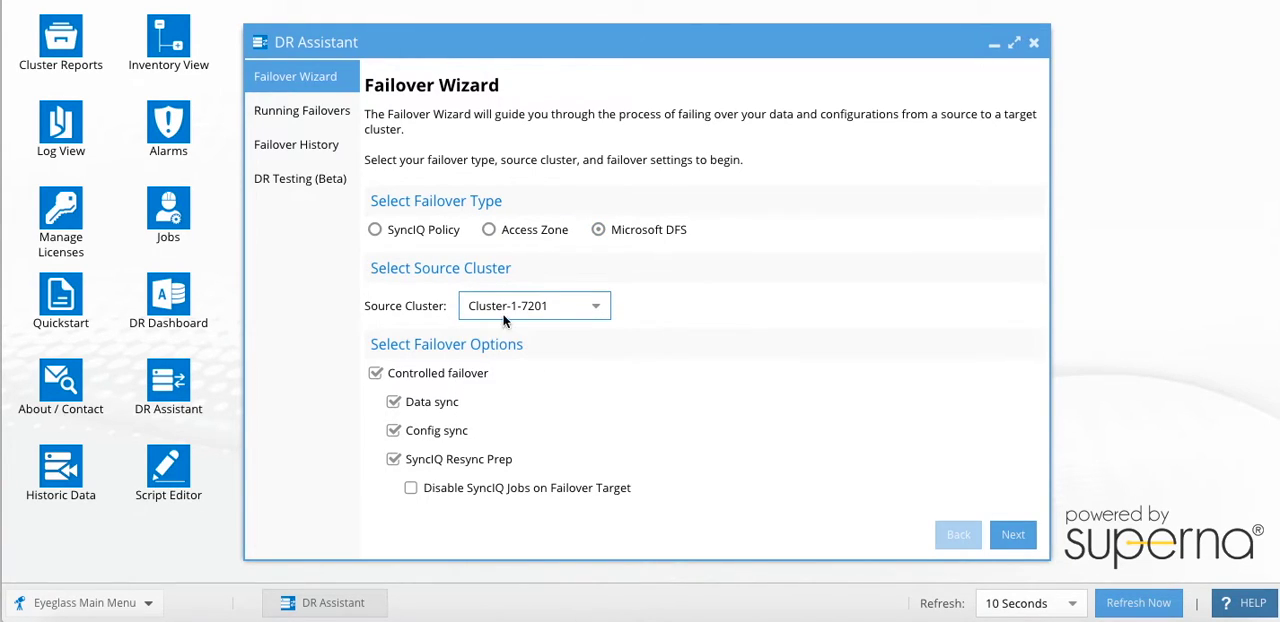
pyautogui.click(1011, 533)
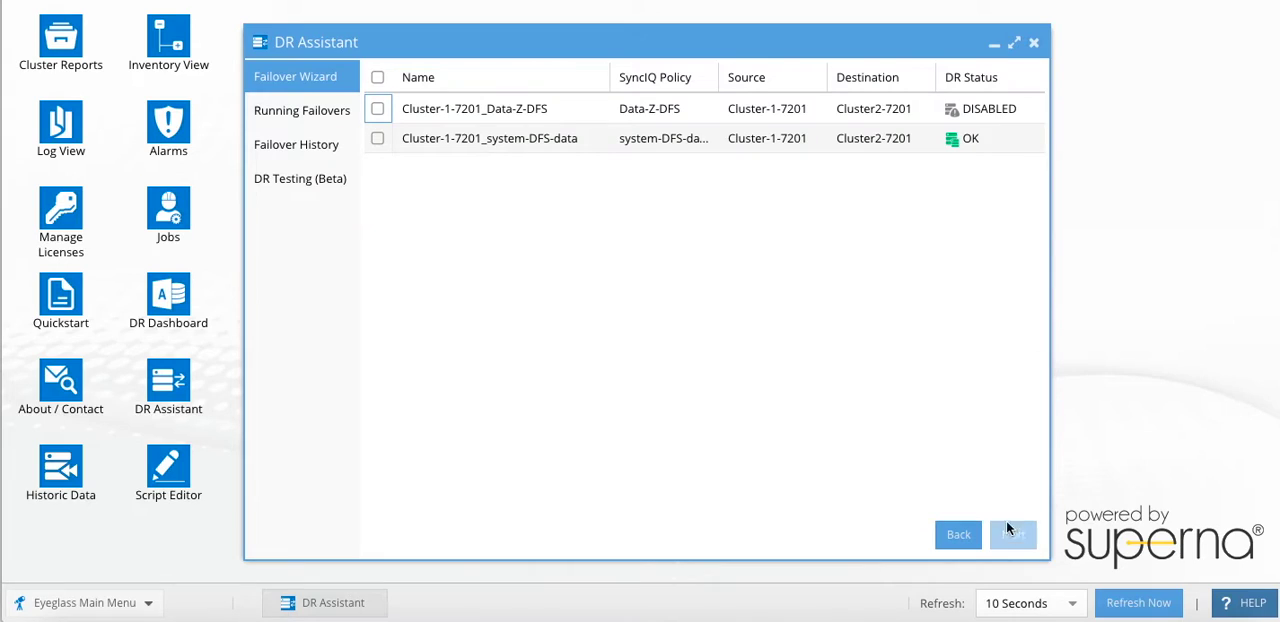
pyautogui.click(634, 138)
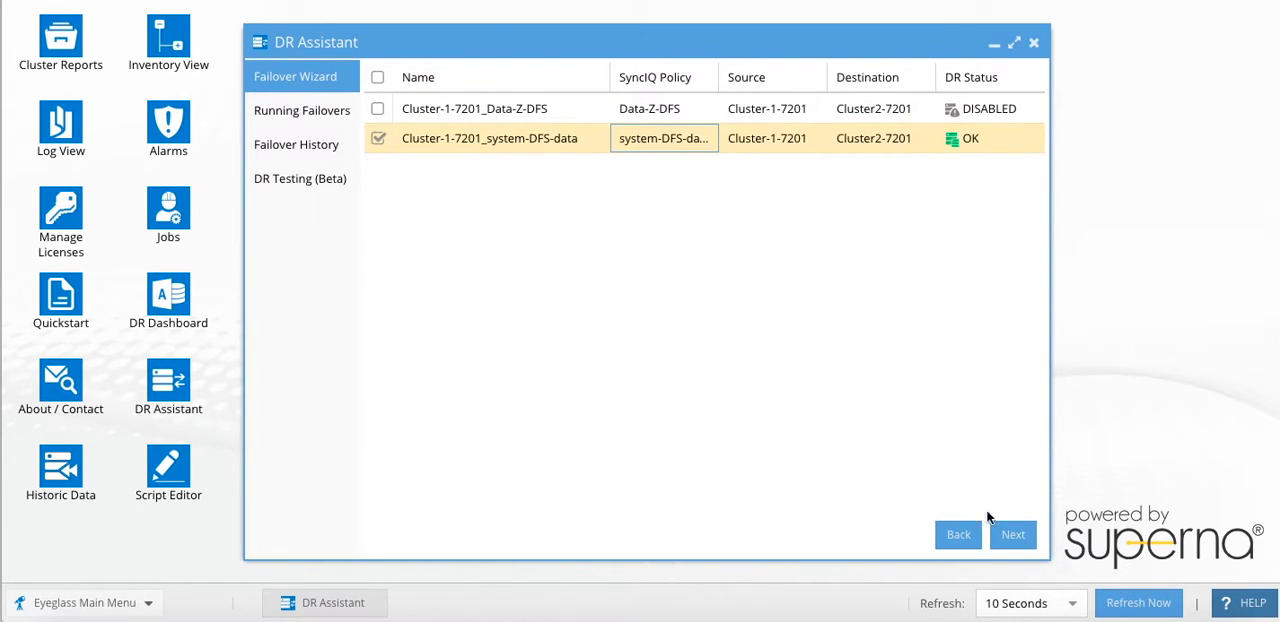
pyautogui.click(1013, 536)
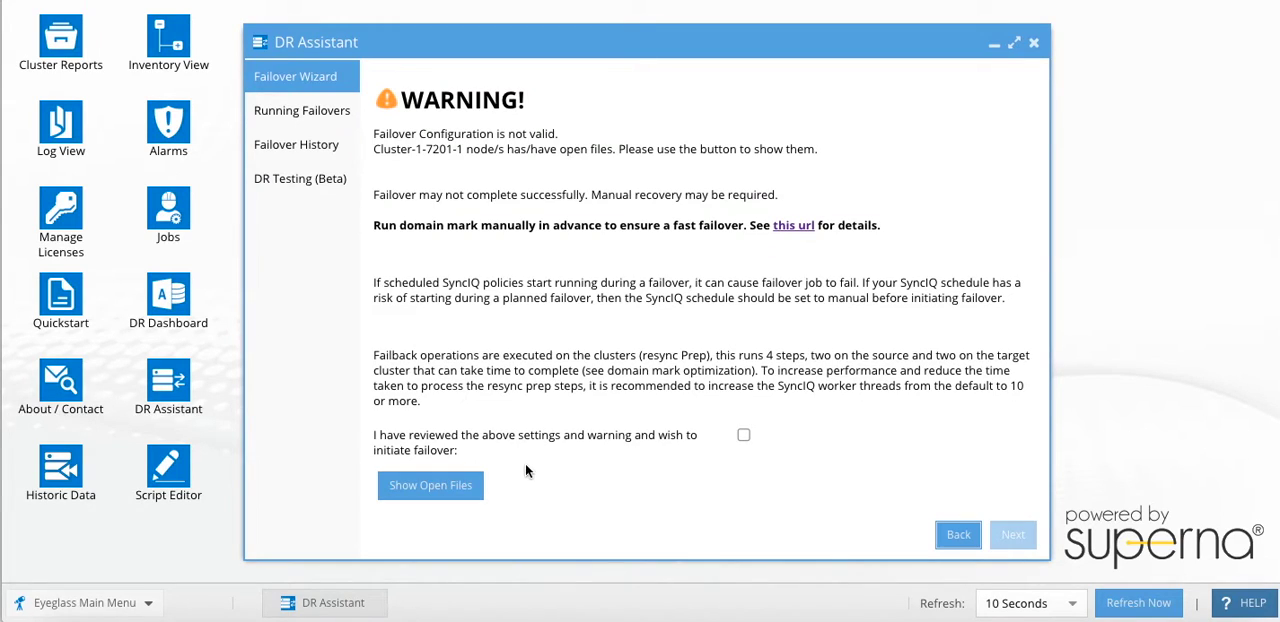
# - Review the list of open files on the source cluster from the failover warning and close it
pyautogui.click(436, 485)
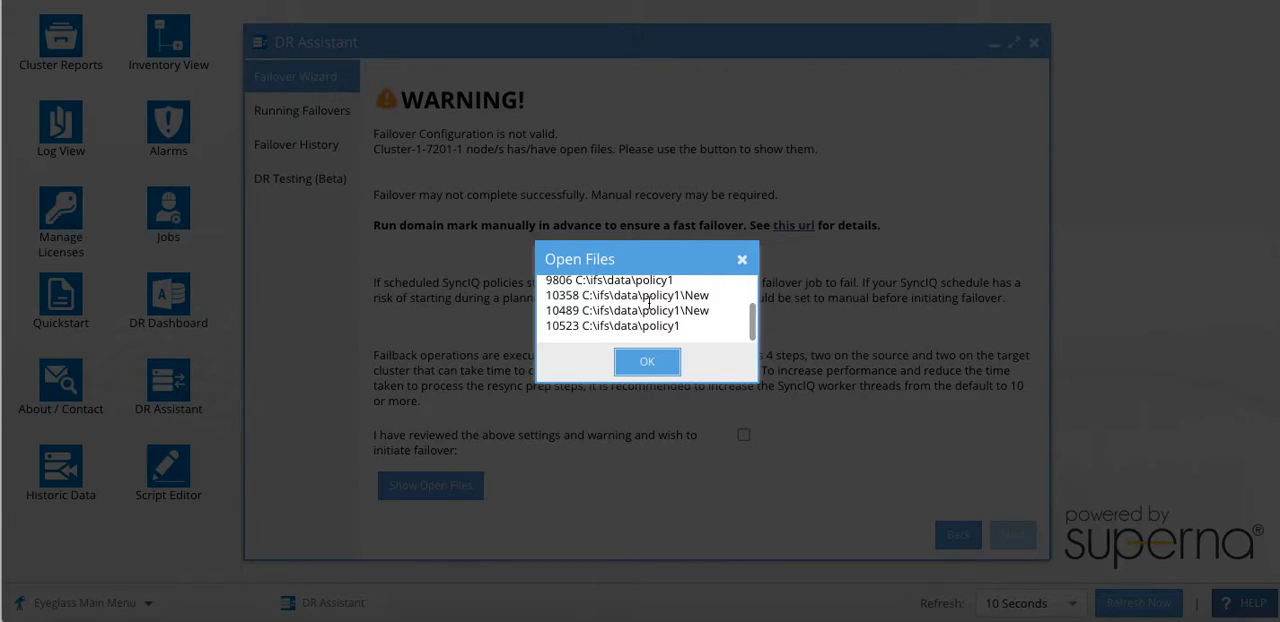
pyautogui.scroll(2, 648, 302)
pyautogui.click(647, 361)
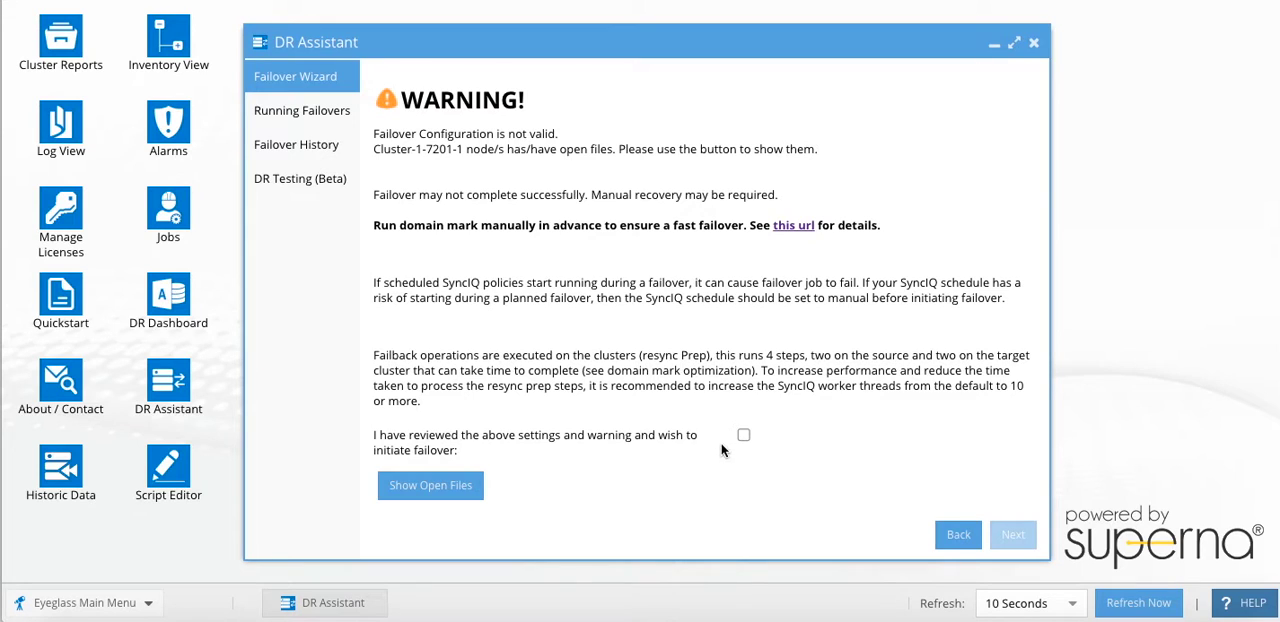
# - Acknowledge the failover warnings on both the warning and summary pages and run the DFS failover
pyautogui.click(743, 435)
pyautogui.click(1012, 534)
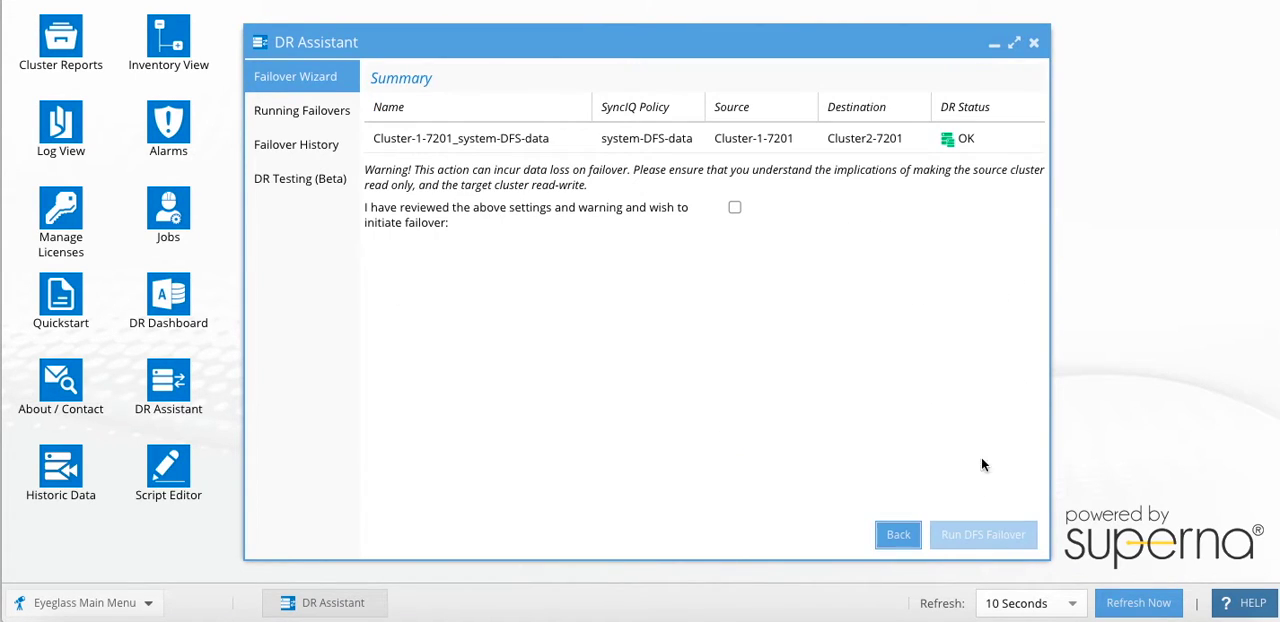
pyautogui.click(738, 208)
pyautogui.click(984, 534)
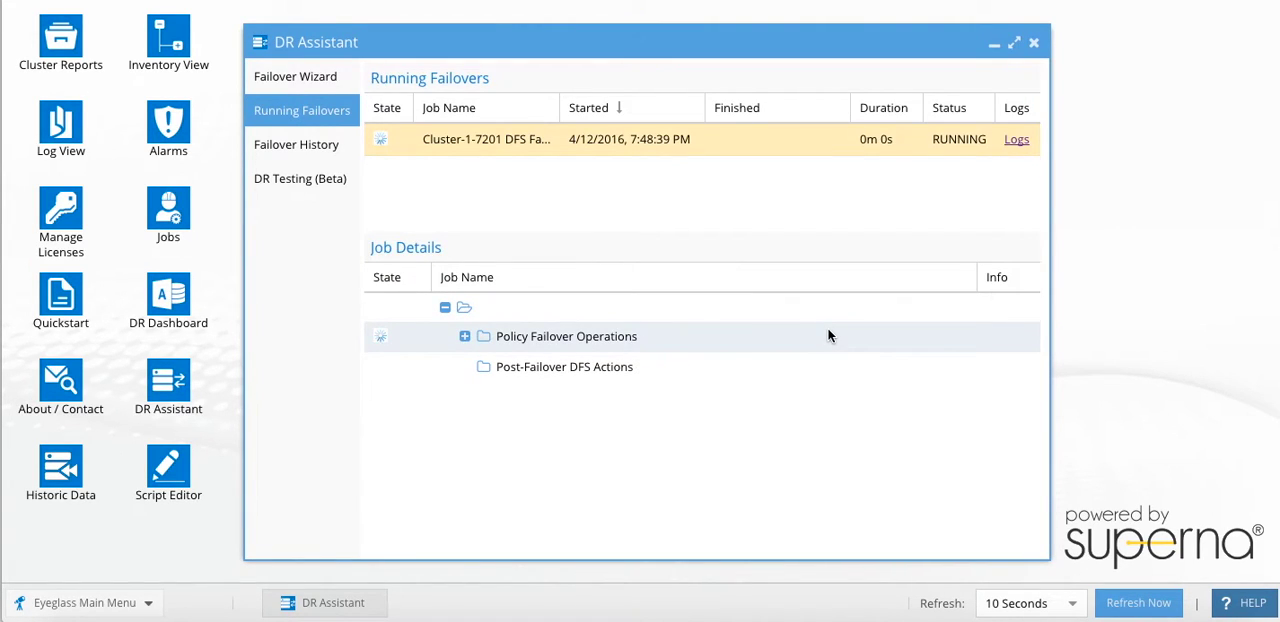
# - Open the running failover's log, examine the step that runs the system-DFS-data policy, and close the log
pyautogui.click(1012, 146)
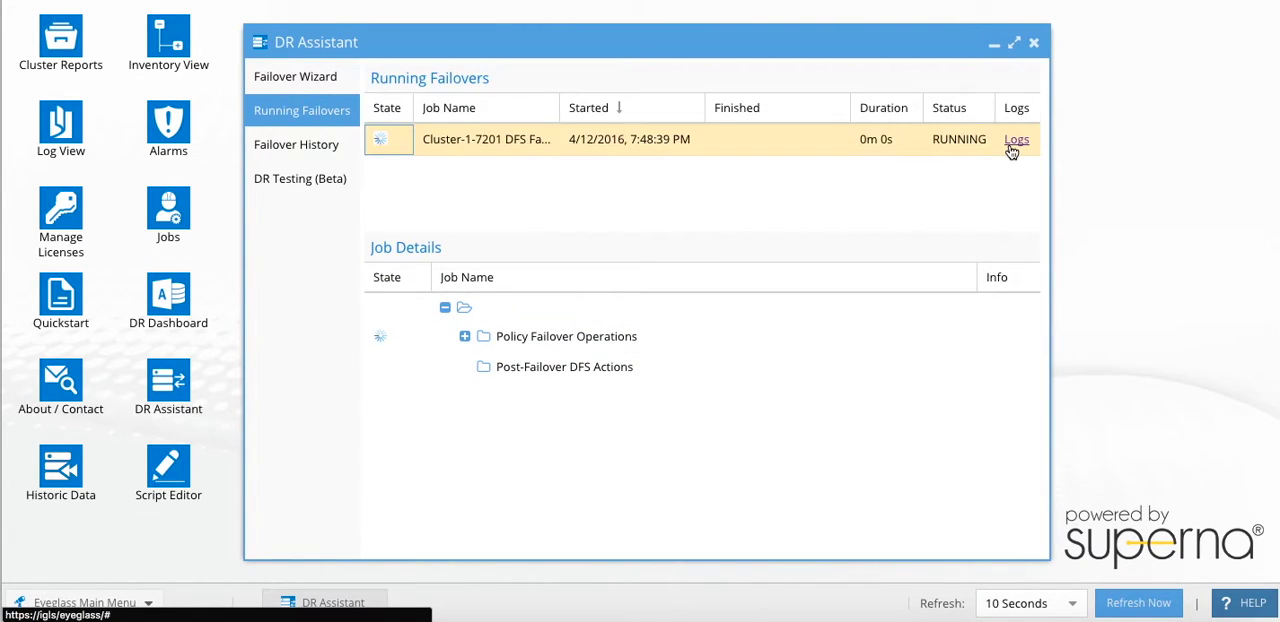
pyautogui.click(1014, 144)
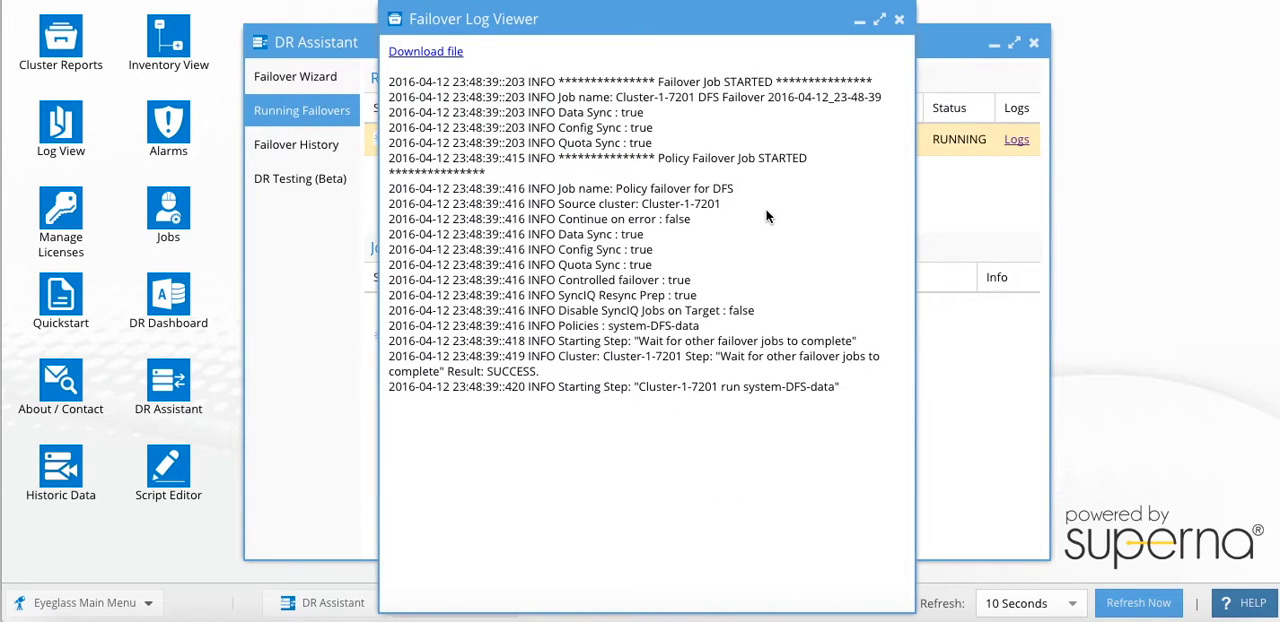
pyautogui.moveTo(394, 388); pyautogui.dragTo(856, 393)
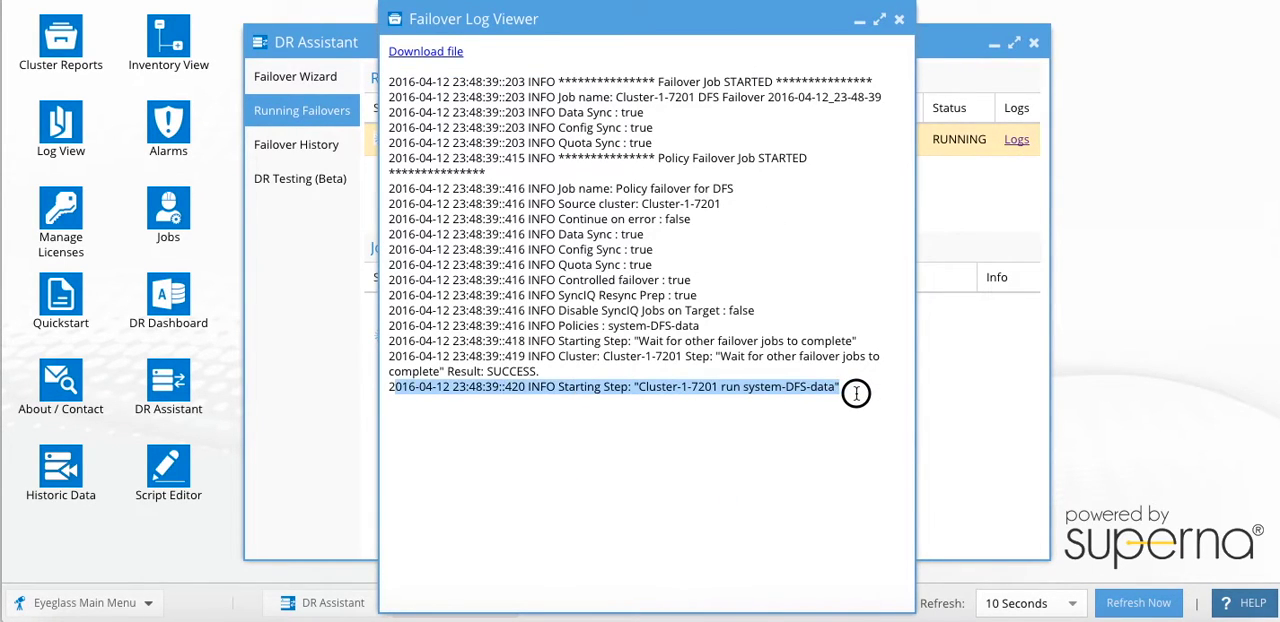
pyautogui.click(899, 19)
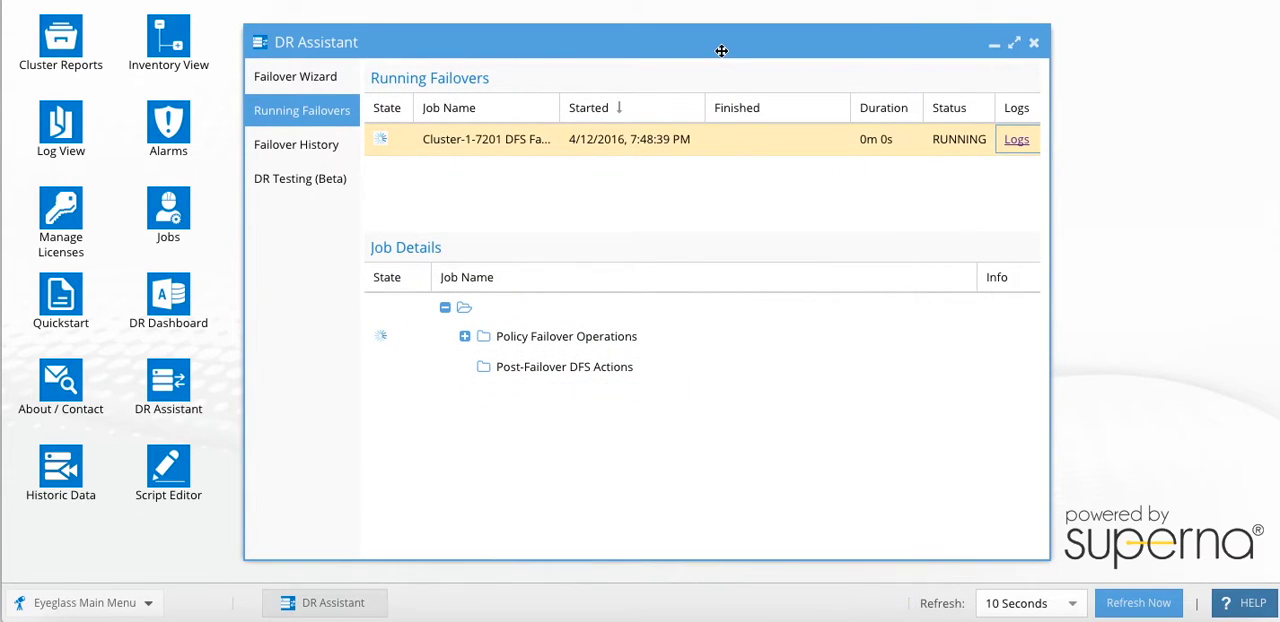
# - Reopen the failover log to examine the result of the system-DFS-data policy run, and close it
pyautogui.moveTo(721, 50); pyautogui.dragTo(709, 39)
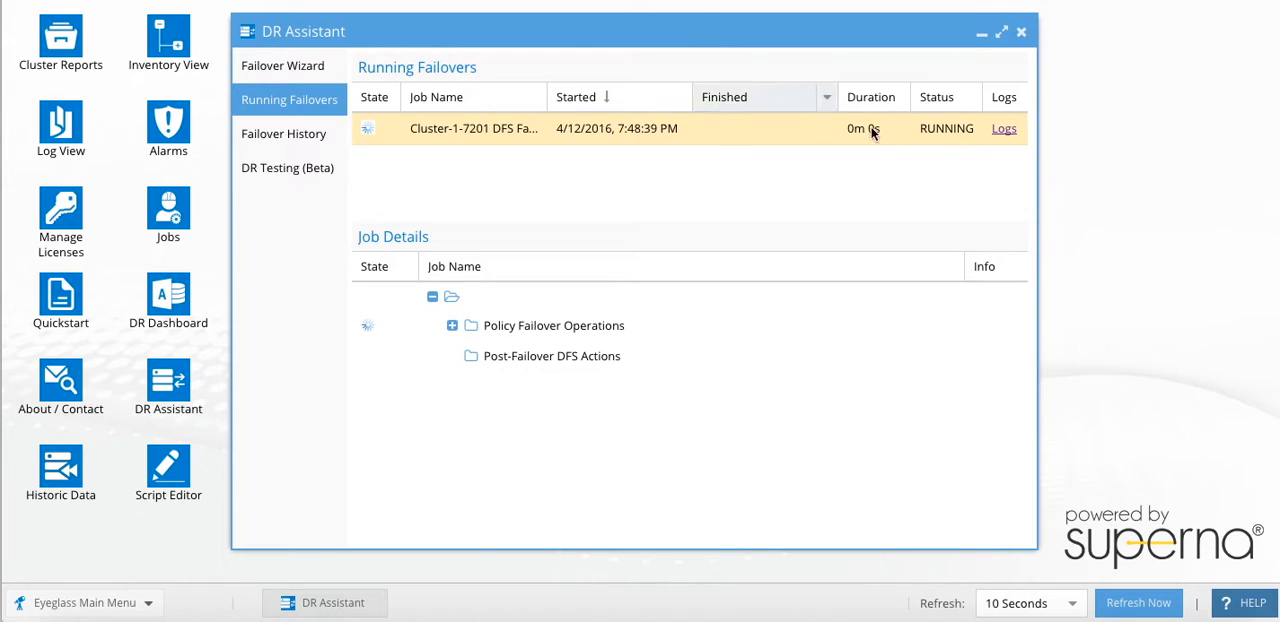
pyautogui.click(1003, 129)
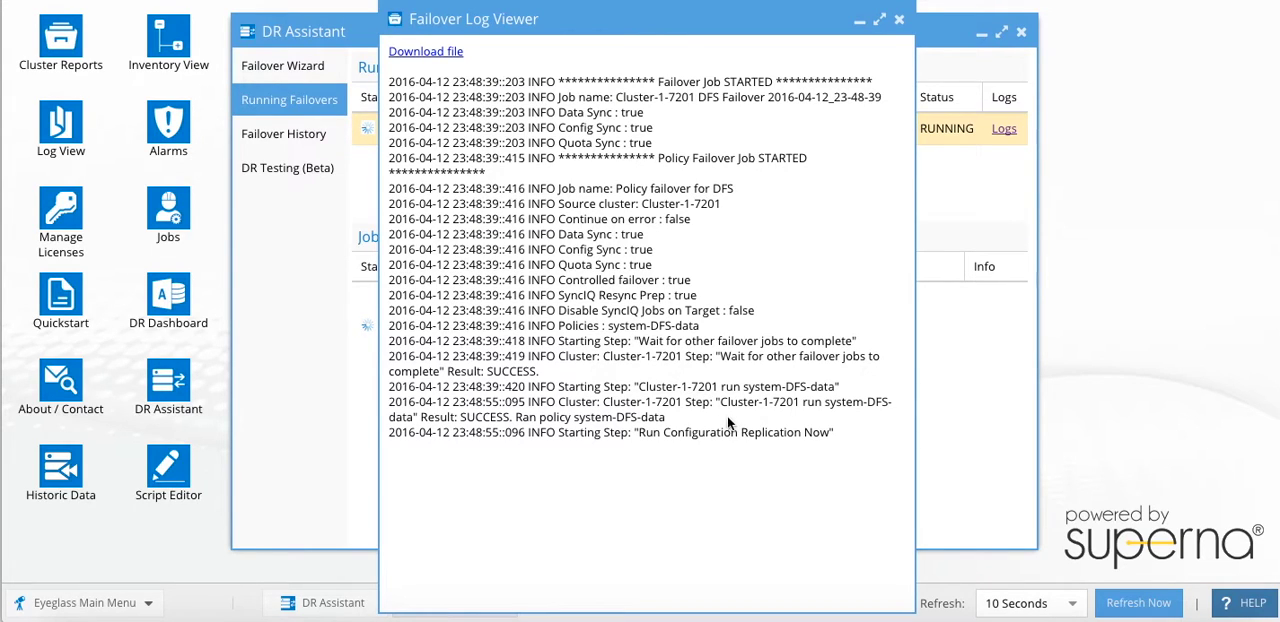
pyautogui.moveTo(692, 422)
pyautogui.mouseDown()
pyautogui.moveTo(394, 423)
pyautogui.moveTo(366, 400)
pyautogui.moveTo(702, 420)
pyautogui.mouseUp()
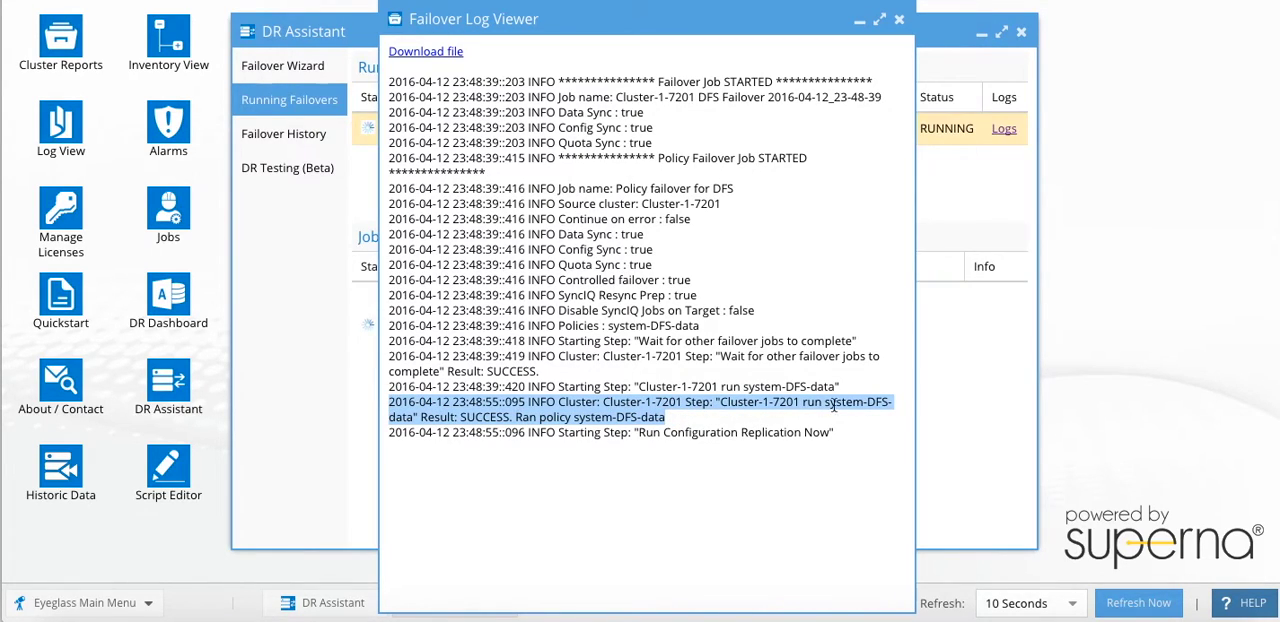
pyautogui.click(676, 426)
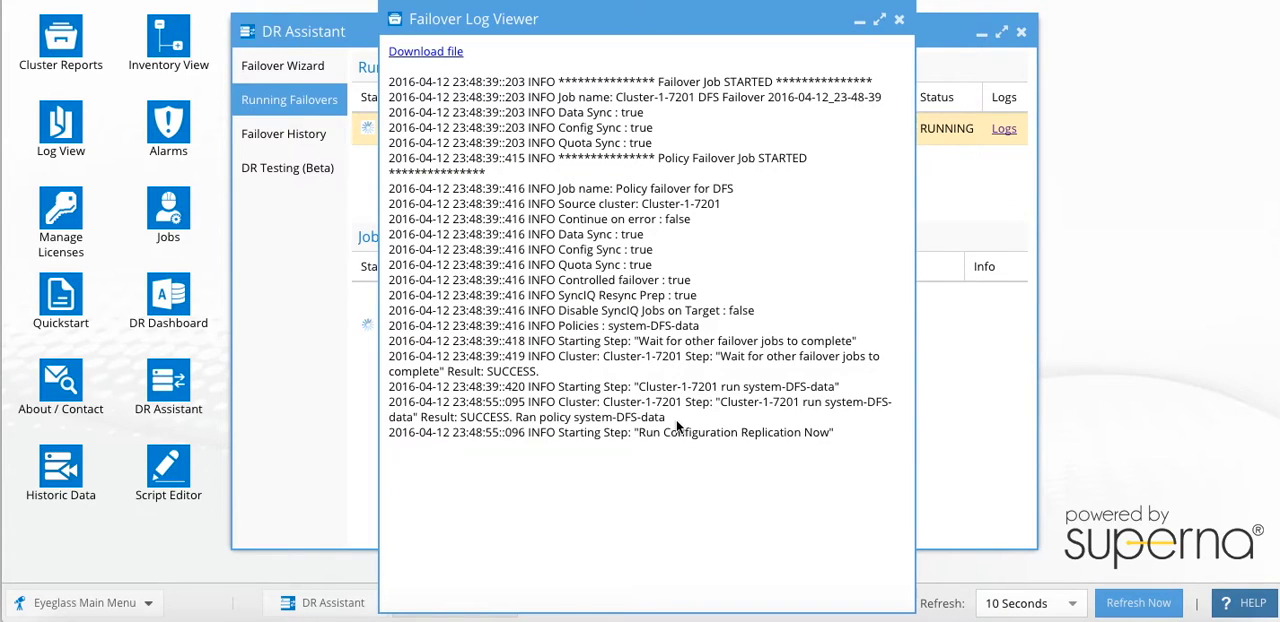
pyautogui.moveTo(668, 424); pyautogui.dragTo(391, 420)
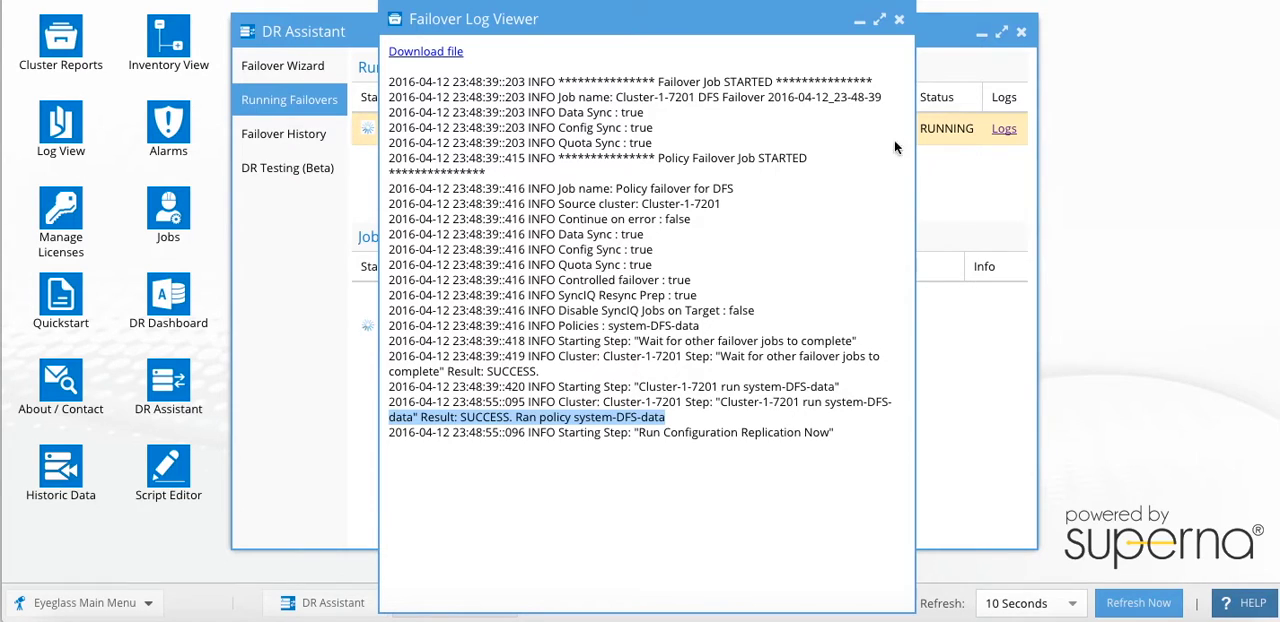
pyautogui.click(900, 24)
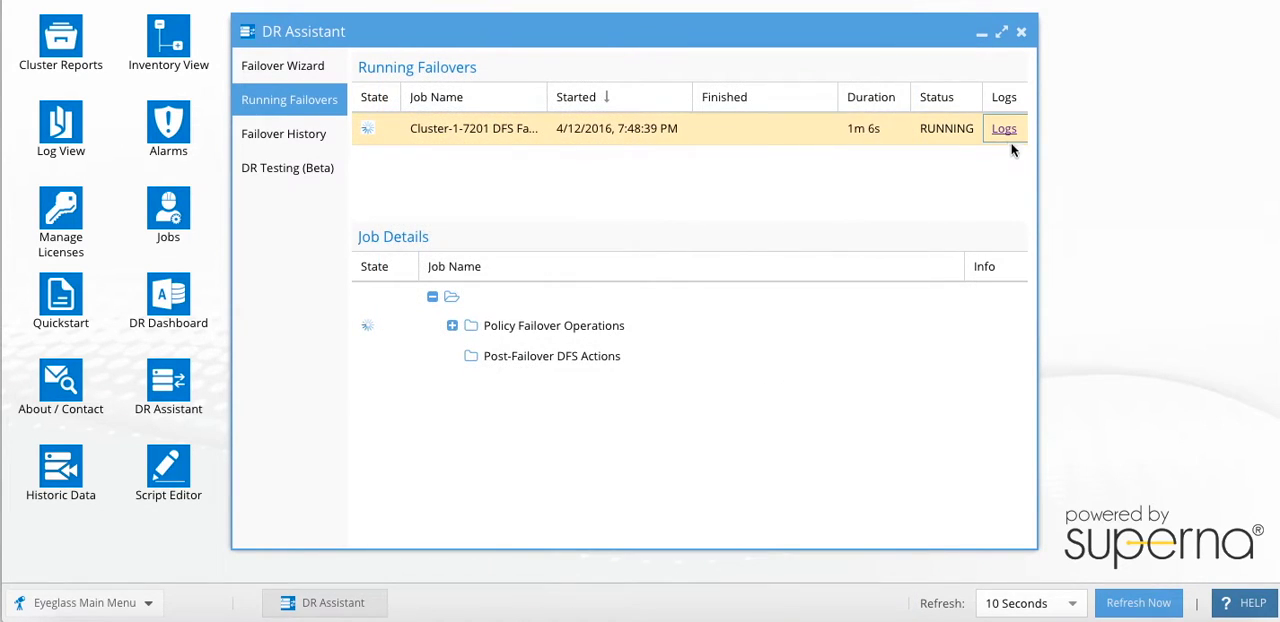
# - Open the running failover's log, widen it, examine the allow-writes and resync prep steps for system-DFS-data, and close it
pyautogui.click(1004, 130)
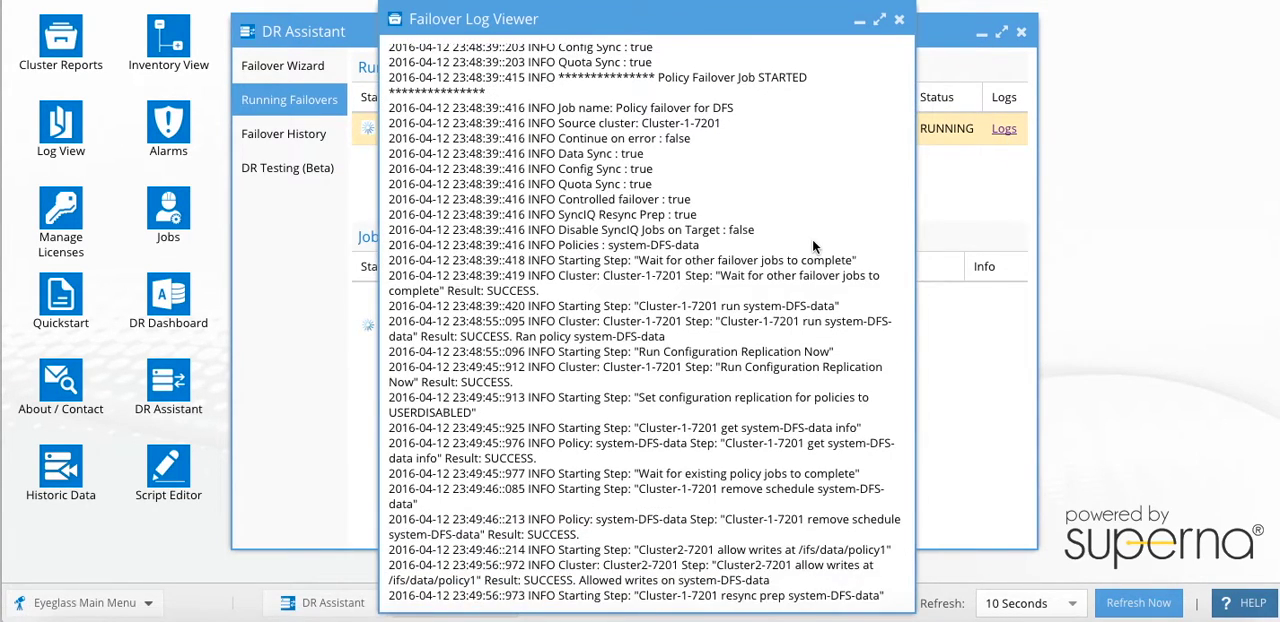
pyautogui.moveTo(914, 210); pyautogui.dragTo(1066, 208)
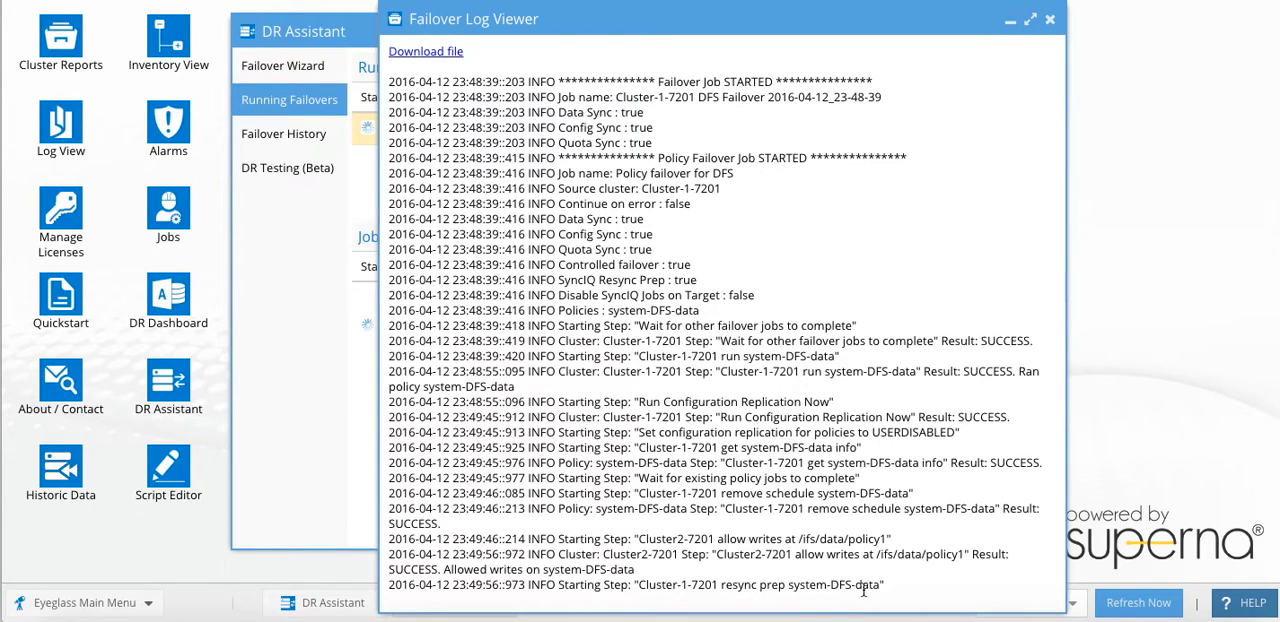
pyautogui.moveTo(884, 585); pyautogui.dragTo(636, 585)
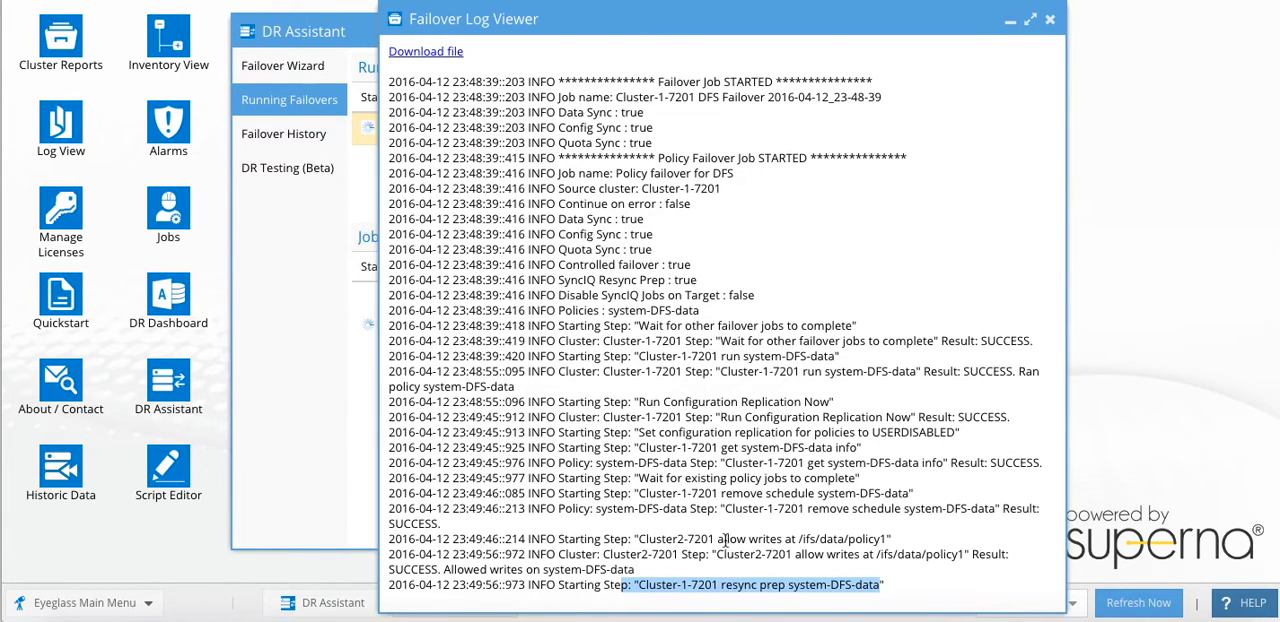
pyautogui.moveTo(719, 539); pyautogui.dragTo(908, 537)
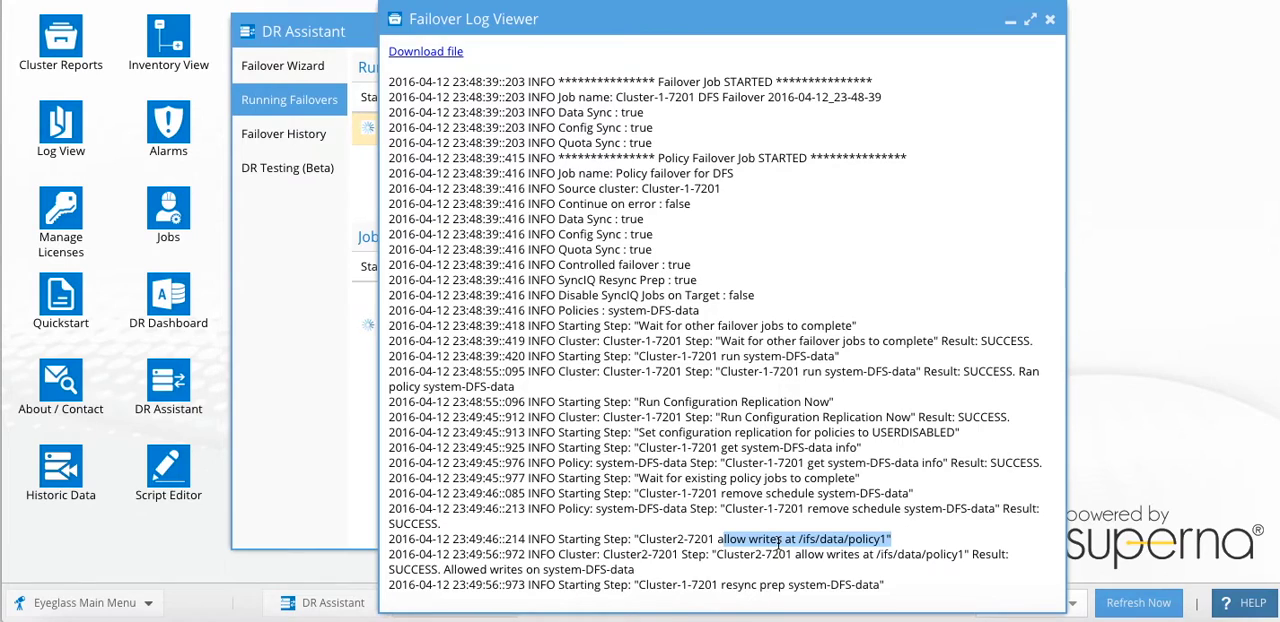
pyautogui.click(1050, 19)
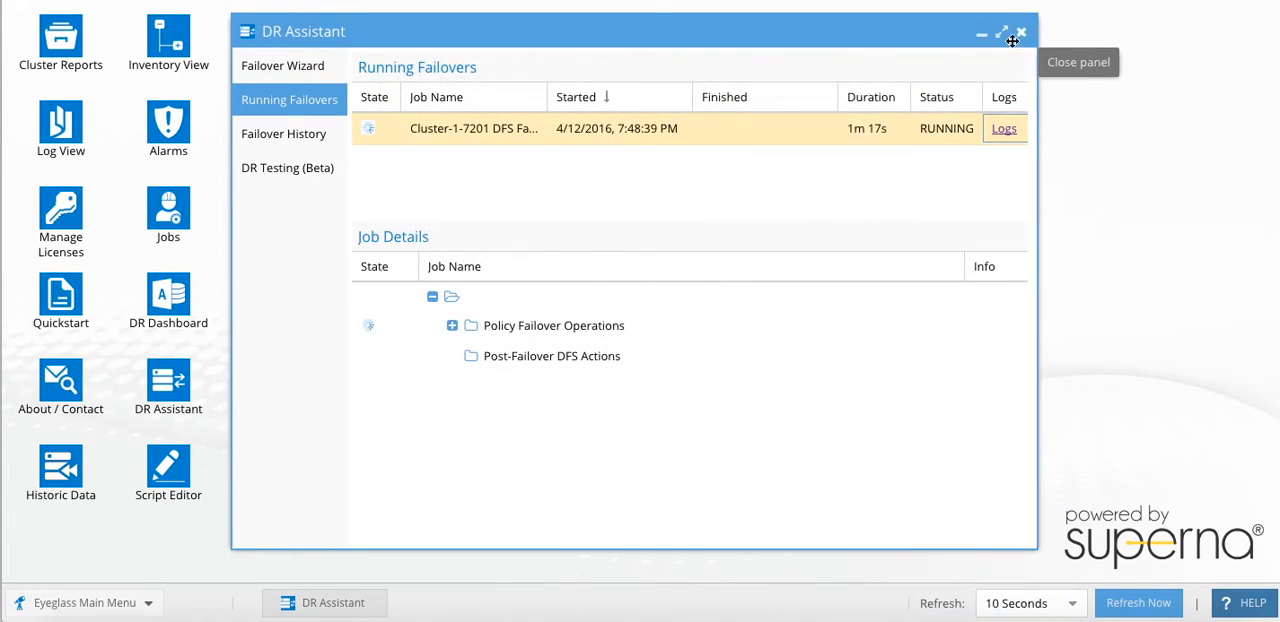
# - Recheck the failover log's progress through the resync prep step, close it, and open the SMB shares list on Cluster-1-7201
pyautogui.click(1004, 131)
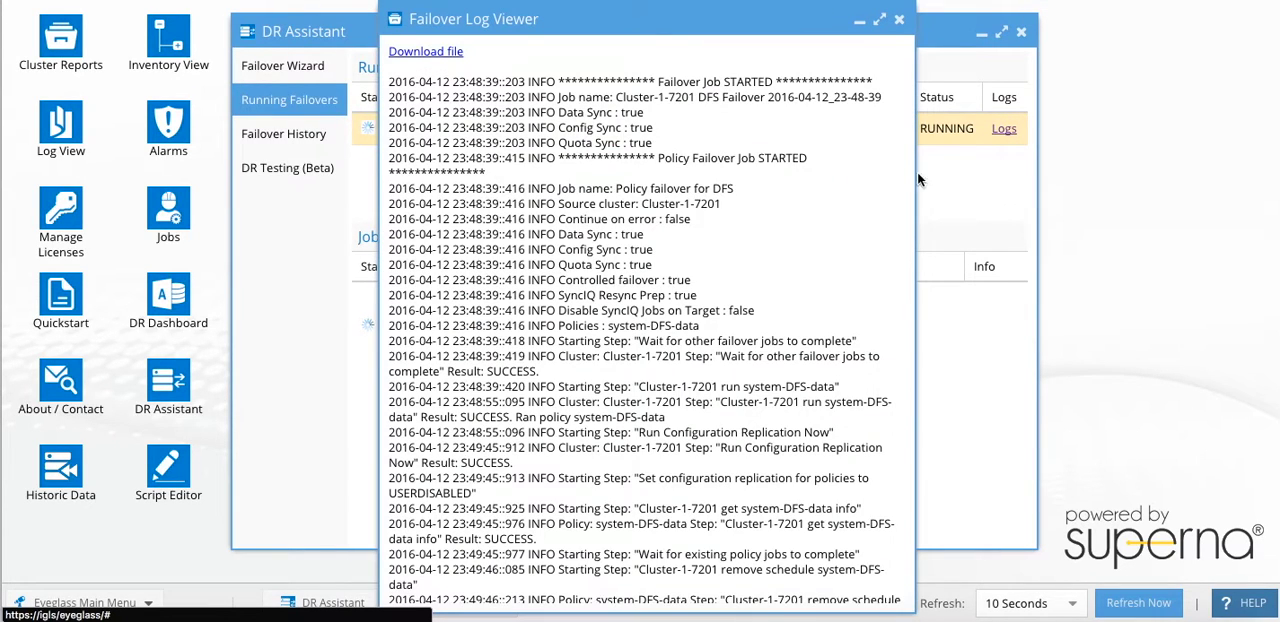
pyautogui.scroll(-2, 836, 240)
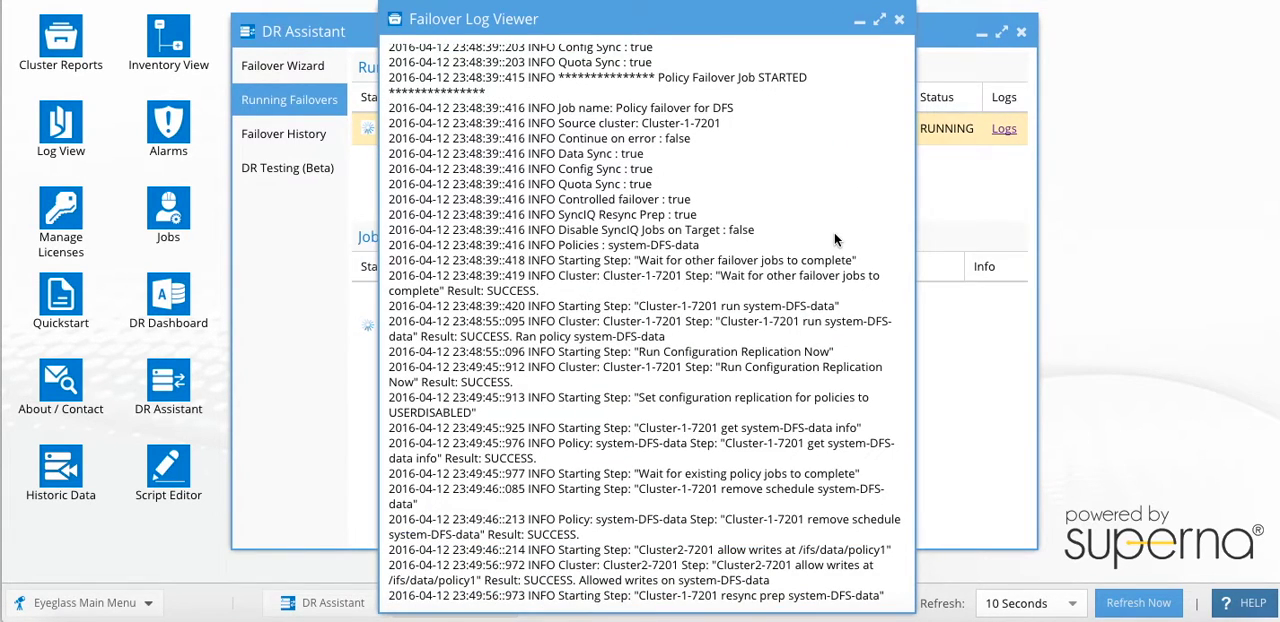
pyautogui.click(899, 19)
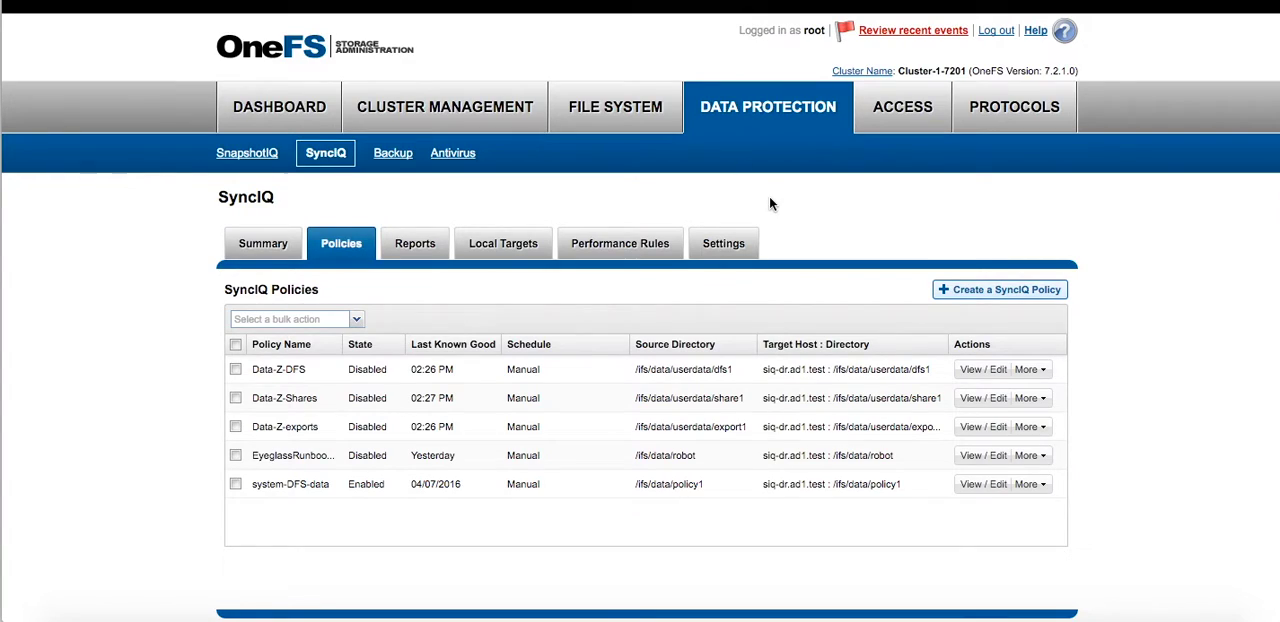
pyautogui.click(1014, 120)
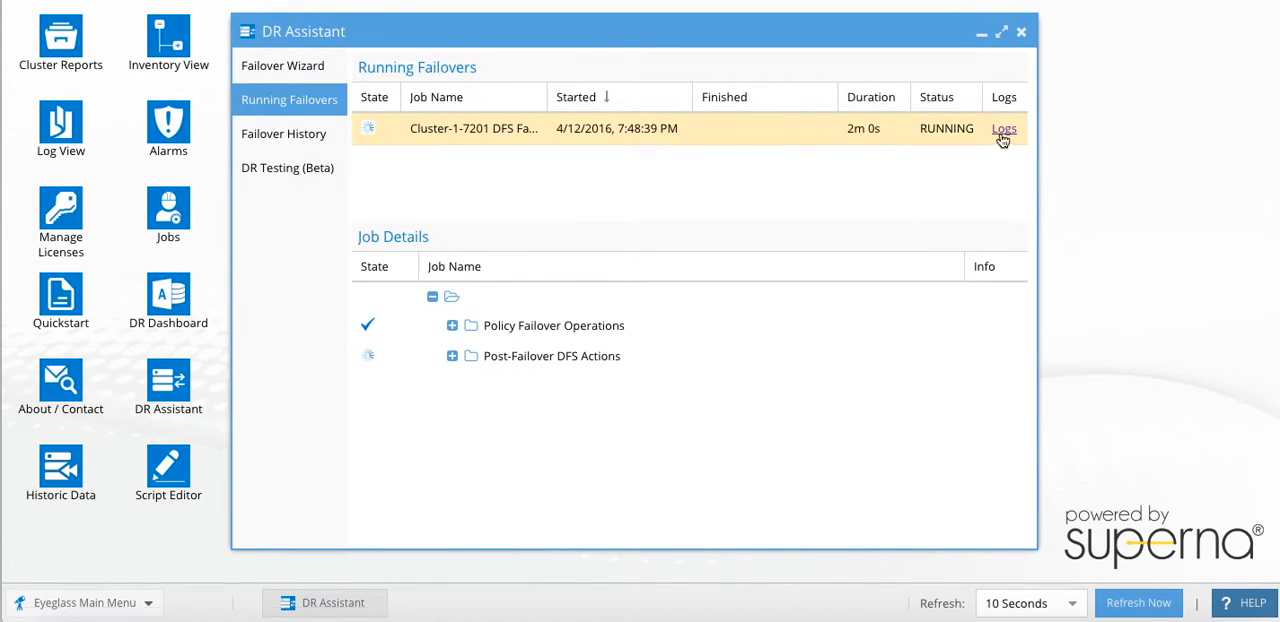
# - Reopen the failover log in DR Assistant, examine the share renaming results for spacetest and SMB2, and close it
pyautogui.click(1002, 129)
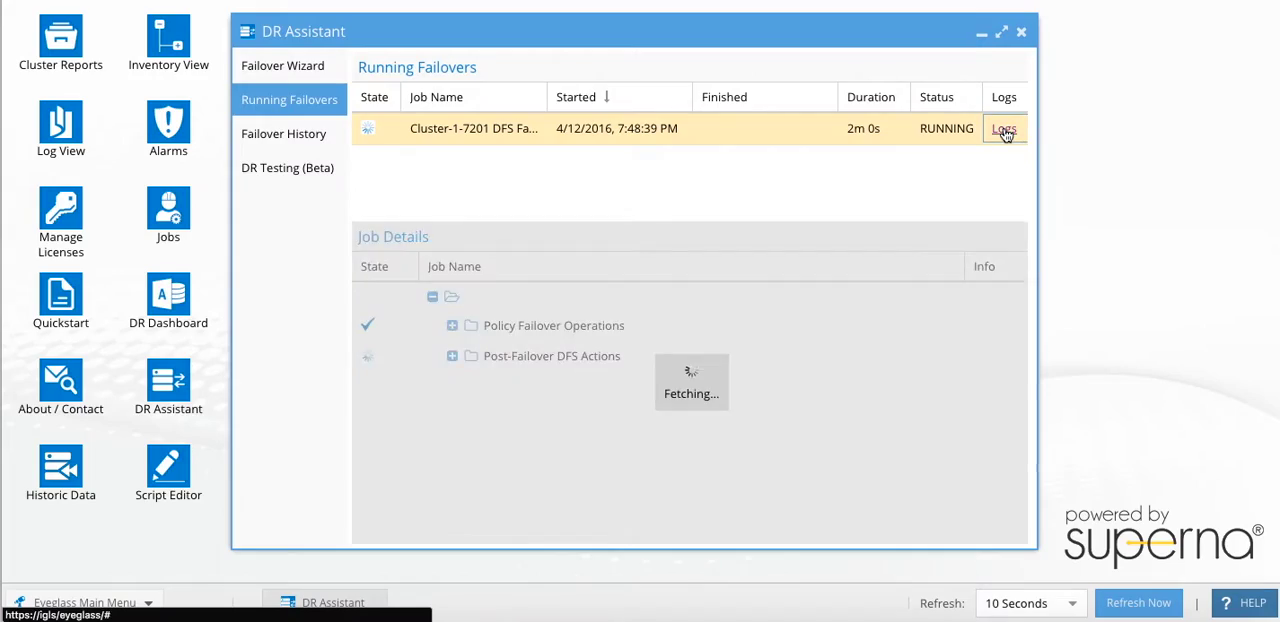
pyautogui.scroll(-5, 779, 271)
pyautogui.scroll(-9, 779, 271)
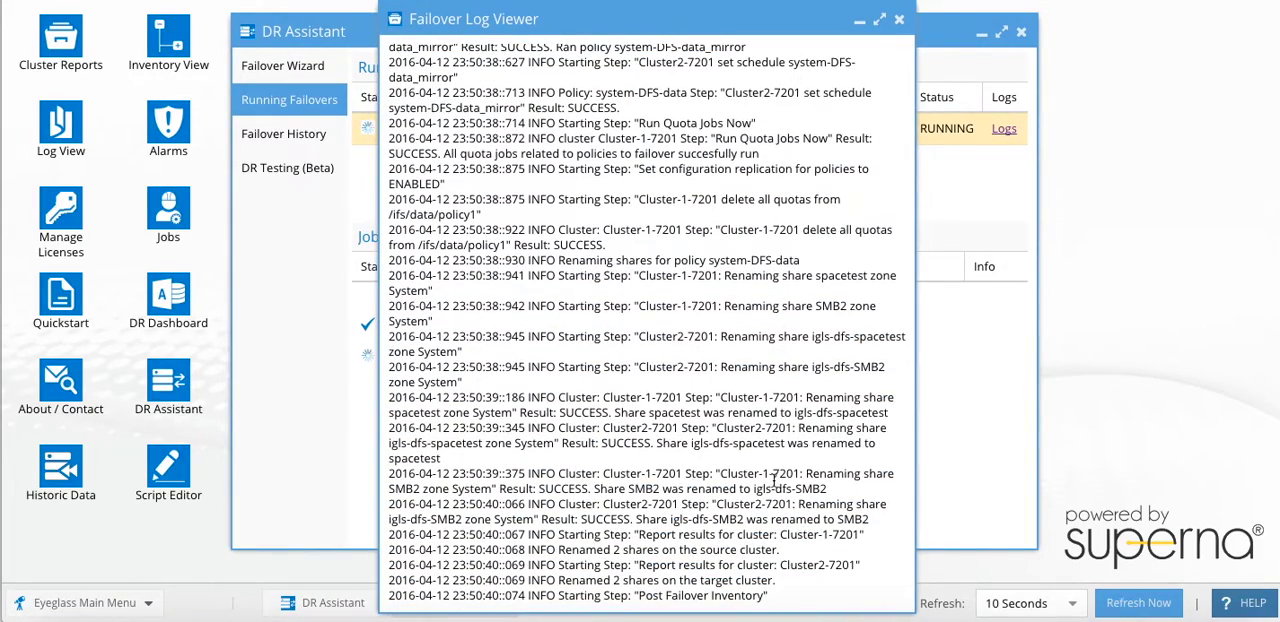
pyautogui.moveTo(433, 412); pyautogui.dragTo(849, 483)
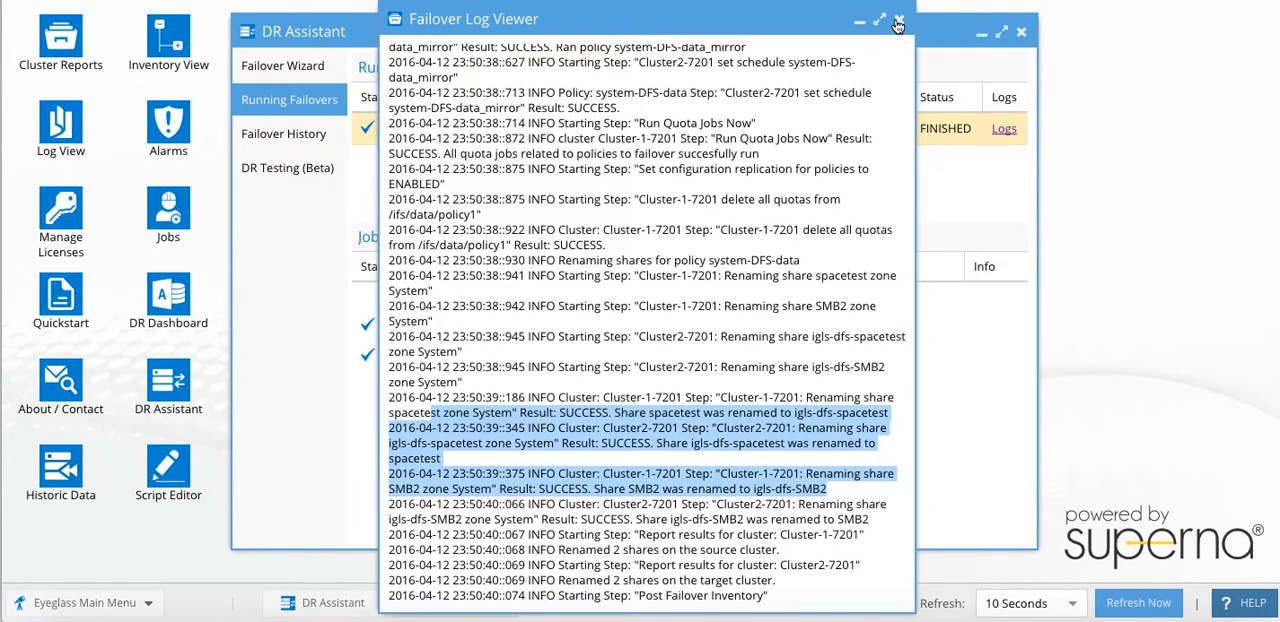
pyautogui.click(899, 20)
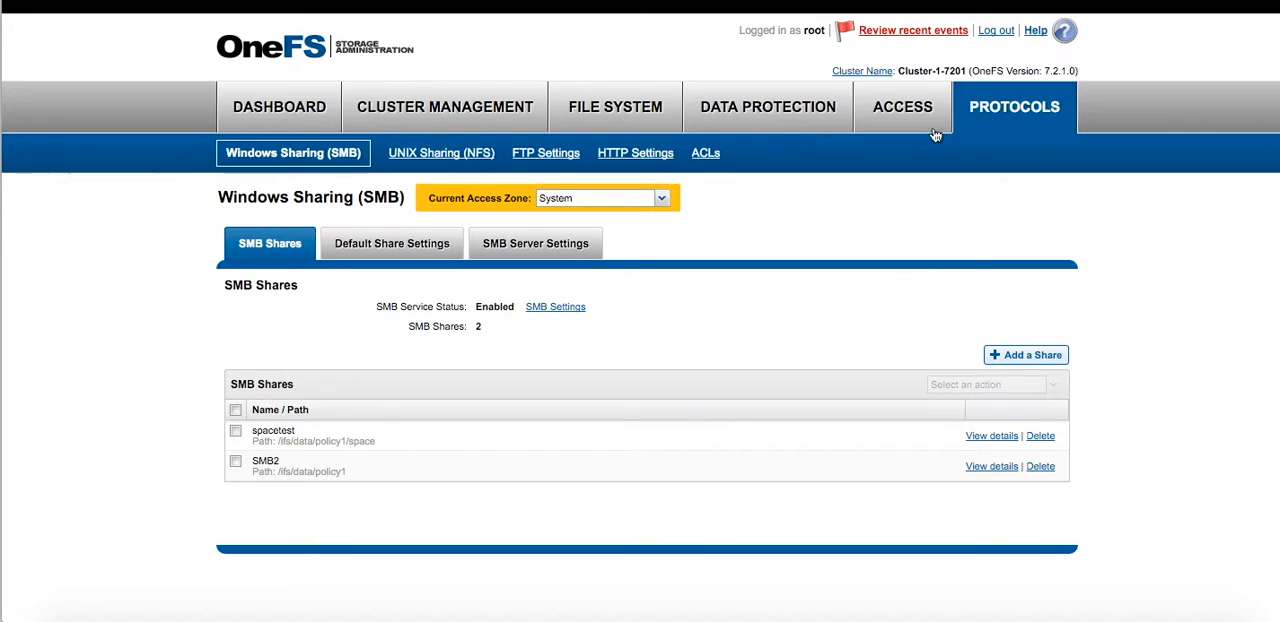
# - Reload the SMB shares lists on Cluster-1-7201 and Cluster2-7201 to check the share names after the failover
pyautogui.click(902, 107)
pyautogui.click(985, 121)
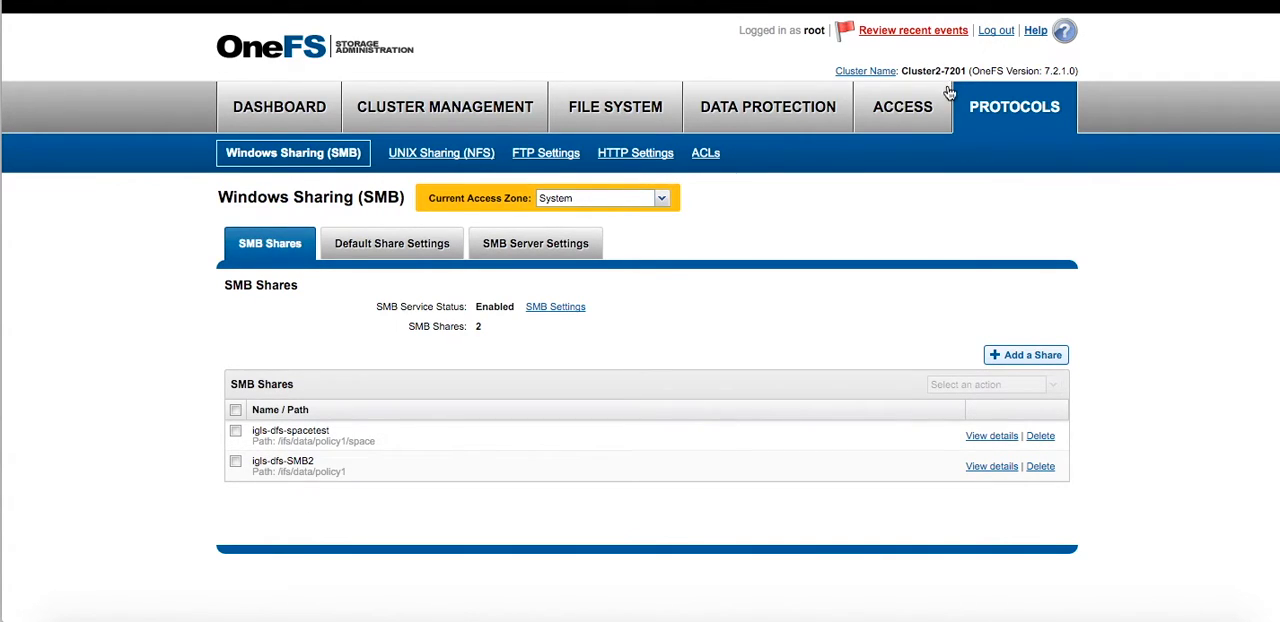
pyautogui.click(912, 106)
pyautogui.click(1006, 116)
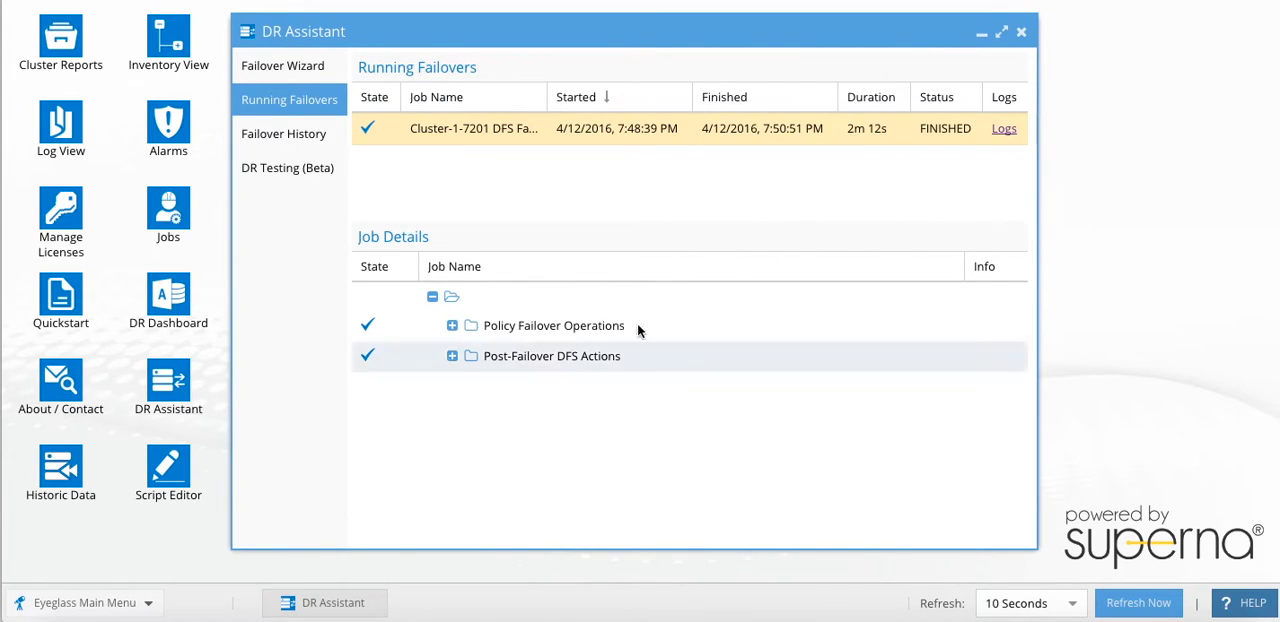
# - Close DR Assistant in Eyeglass and open the DFS Readiness view of DR Dashboard
pyautogui.click(1021, 31)
pyautogui.click(170, 320)
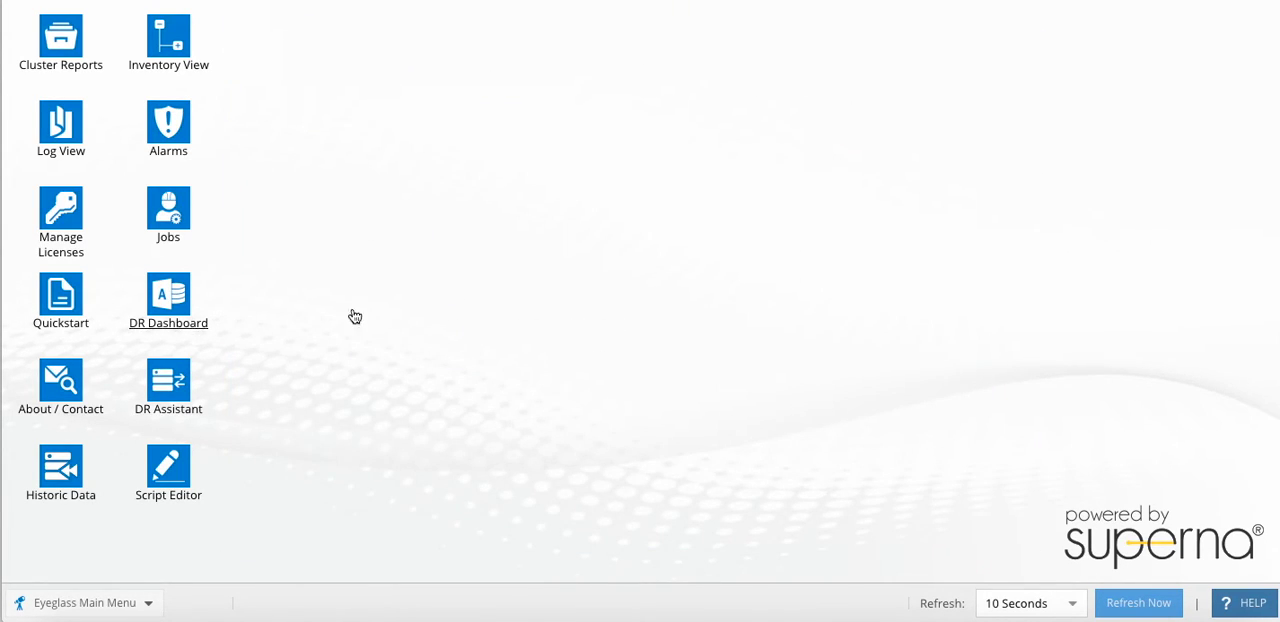
pyautogui.click(285, 222)
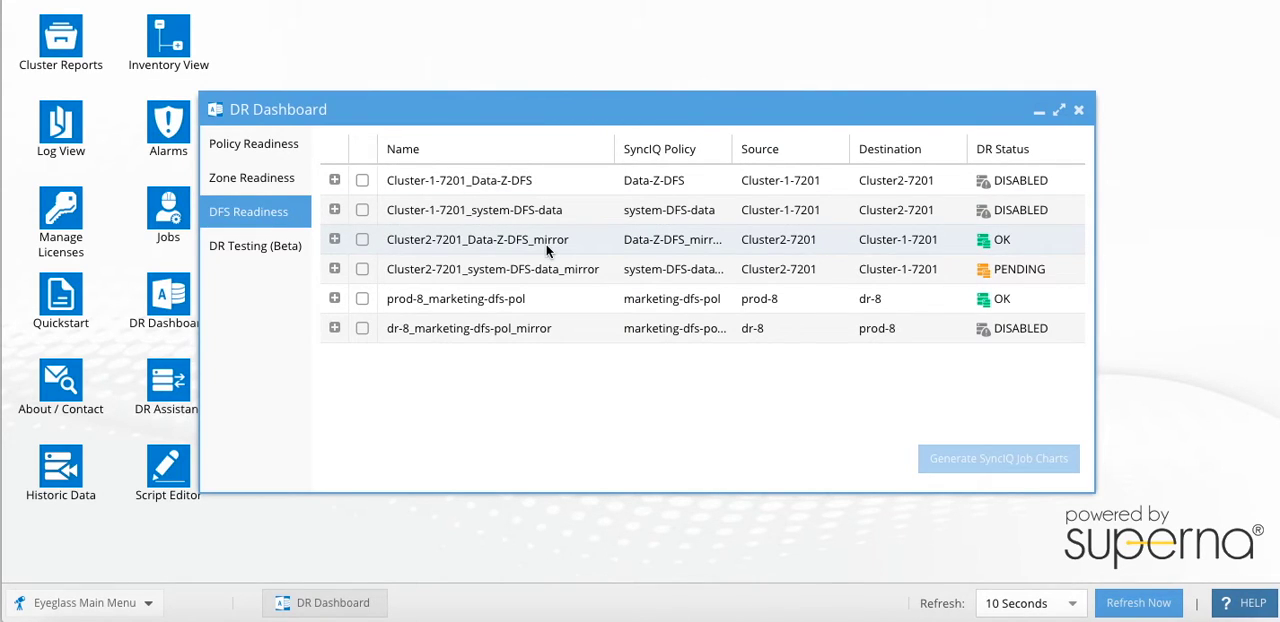
# - Expand the Cluster2-7201_Data-Z-DFS_mirror job and examine its SyncIQ policy and Eyeglass configuration replication details
pyautogui.click(930, 247)
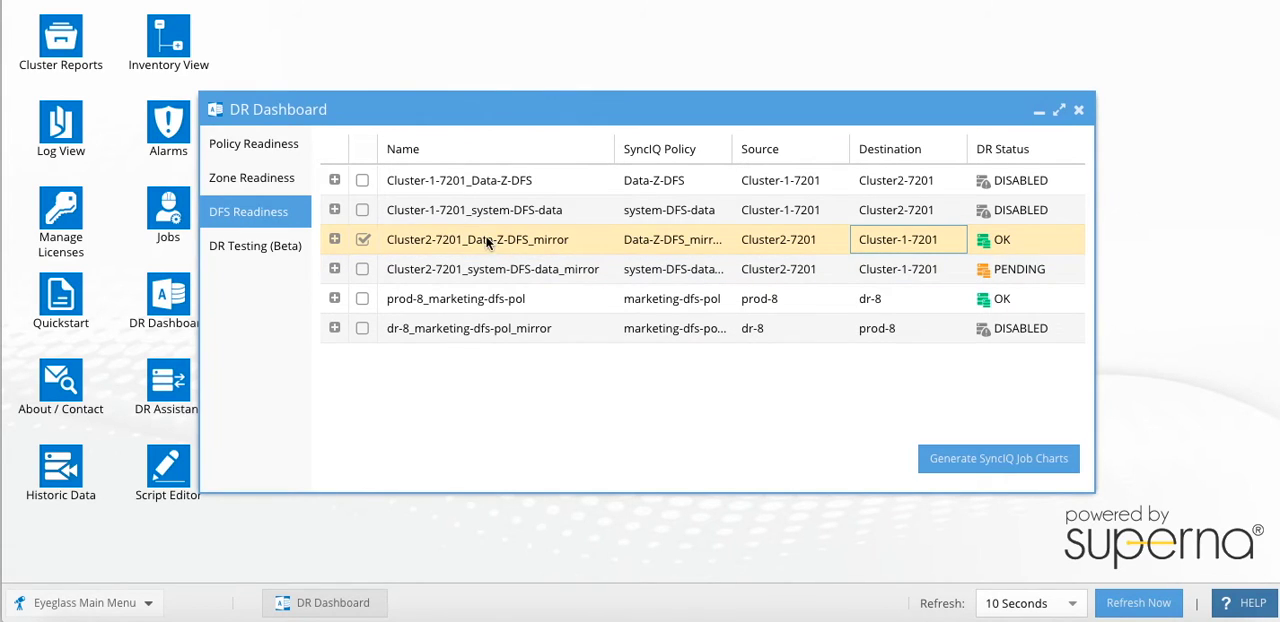
pyautogui.click(334, 239)
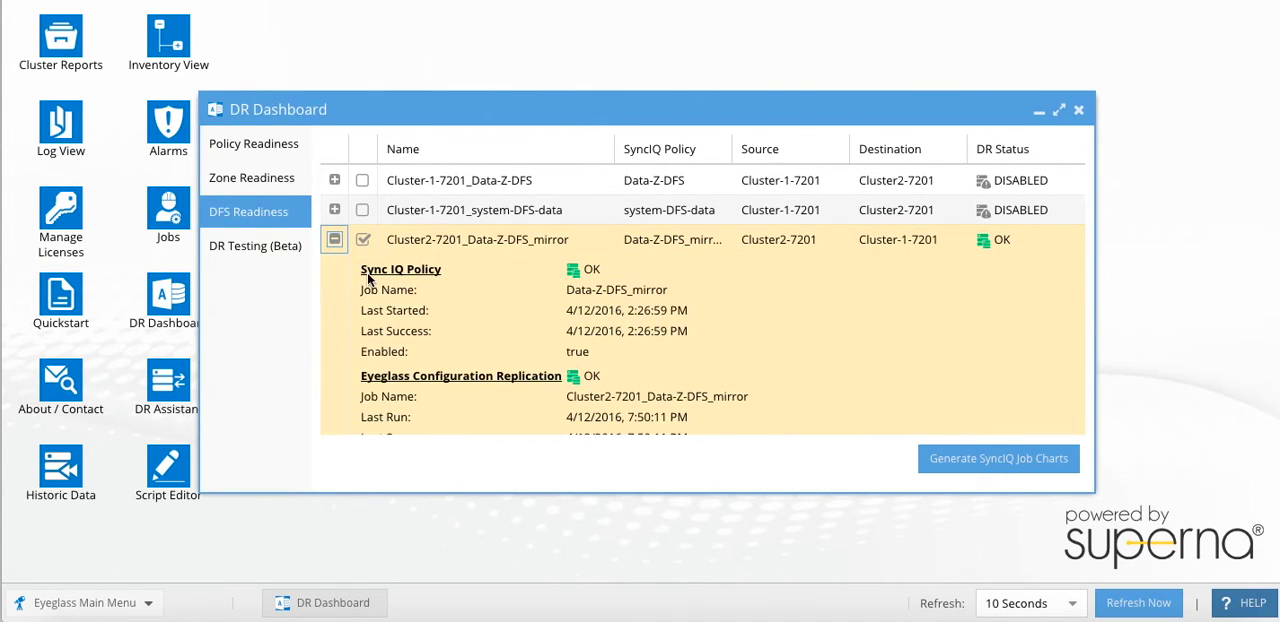
pyautogui.scroll(-3, 560, 392)
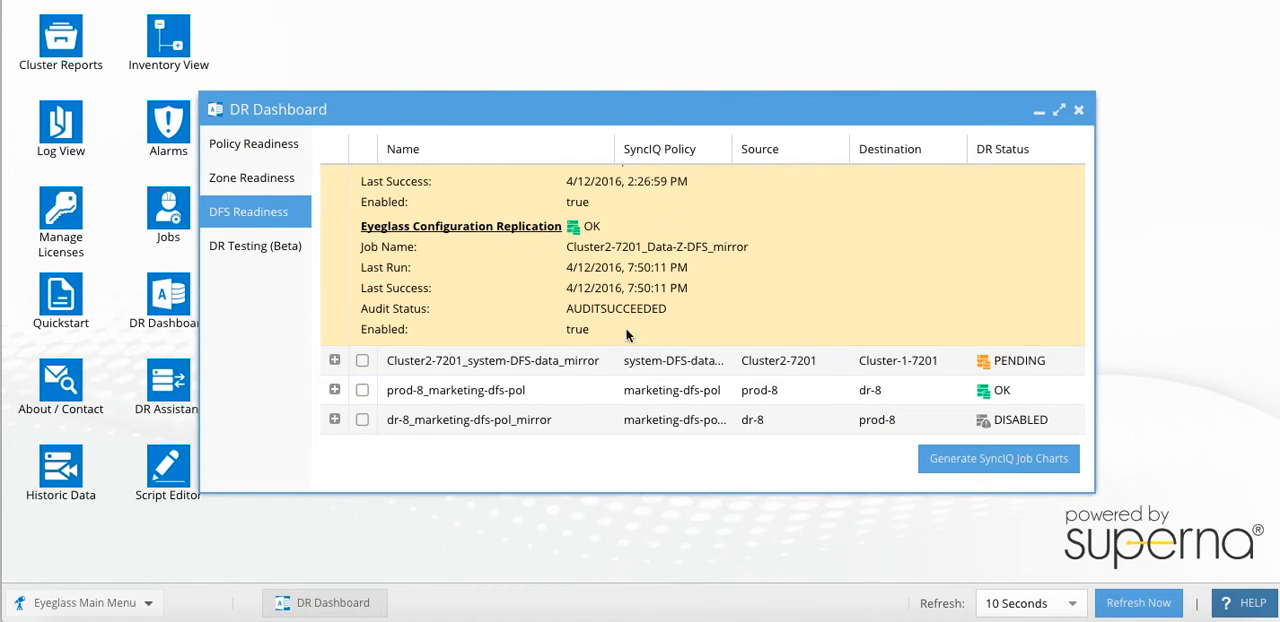
pyautogui.scroll(3, 736, 285)
pyautogui.click(362, 233)
pyautogui.scroll(-1, 371, 254)
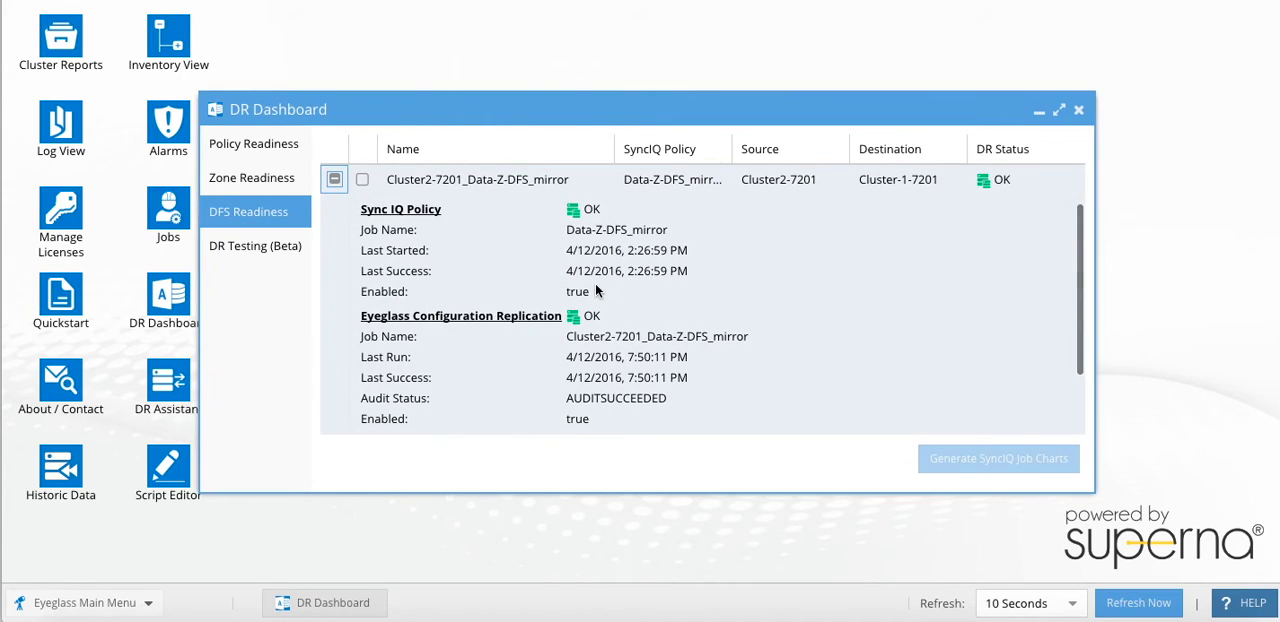